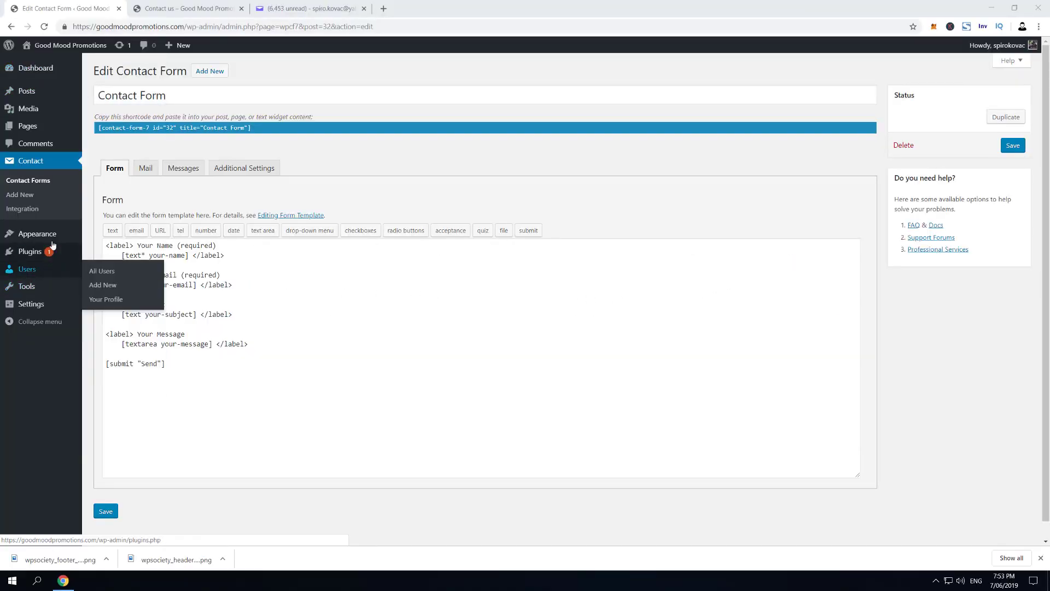
# Bring up the Contact Form 7 edit screen for 'Contact Form'
pyautogui.moveTo(43, 69)
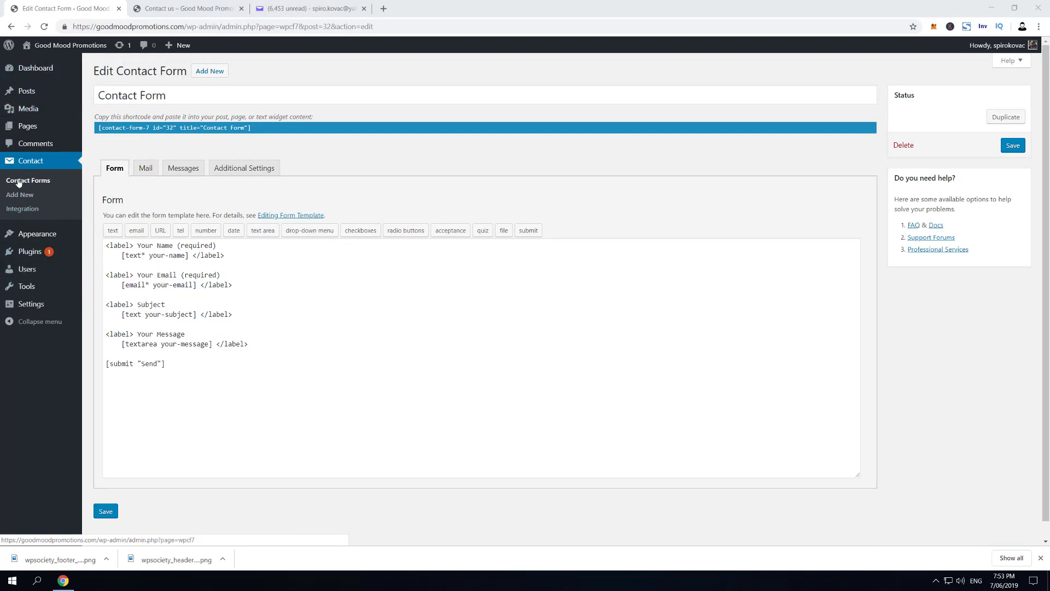
# Review the Mail tab's recipient, sender, subject and message body, checking the Form template in between
pyautogui.click(147, 172)
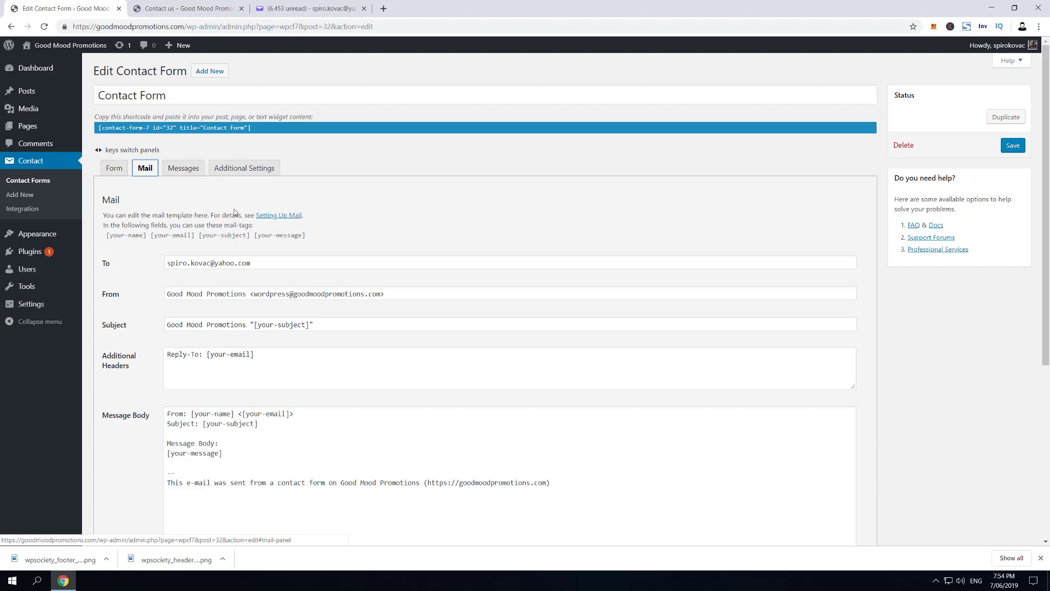
pyautogui.scroll(-5, 257, 301)
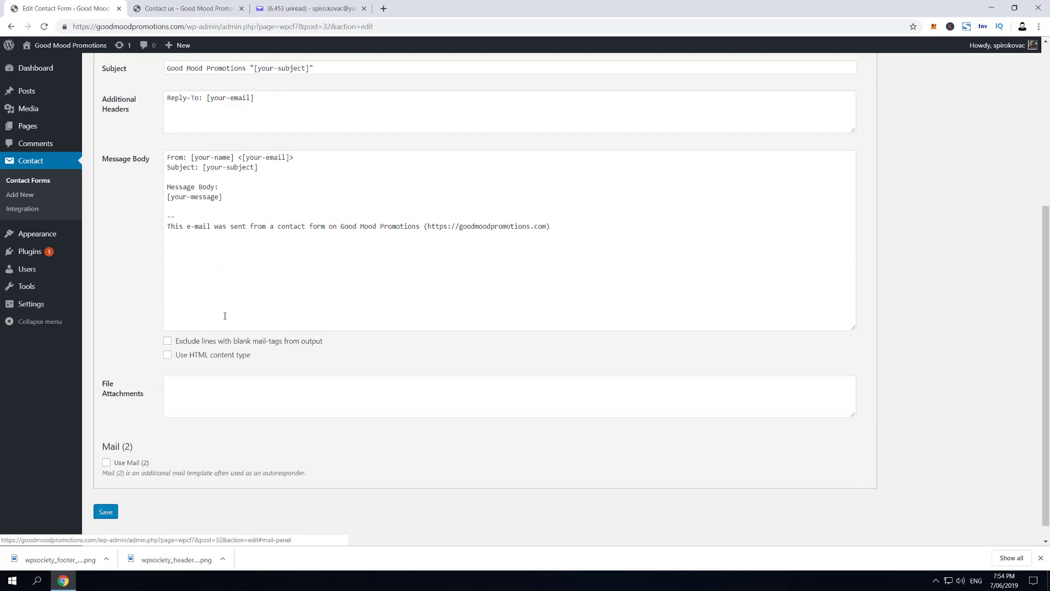
pyautogui.scroll(4, 222, 315)
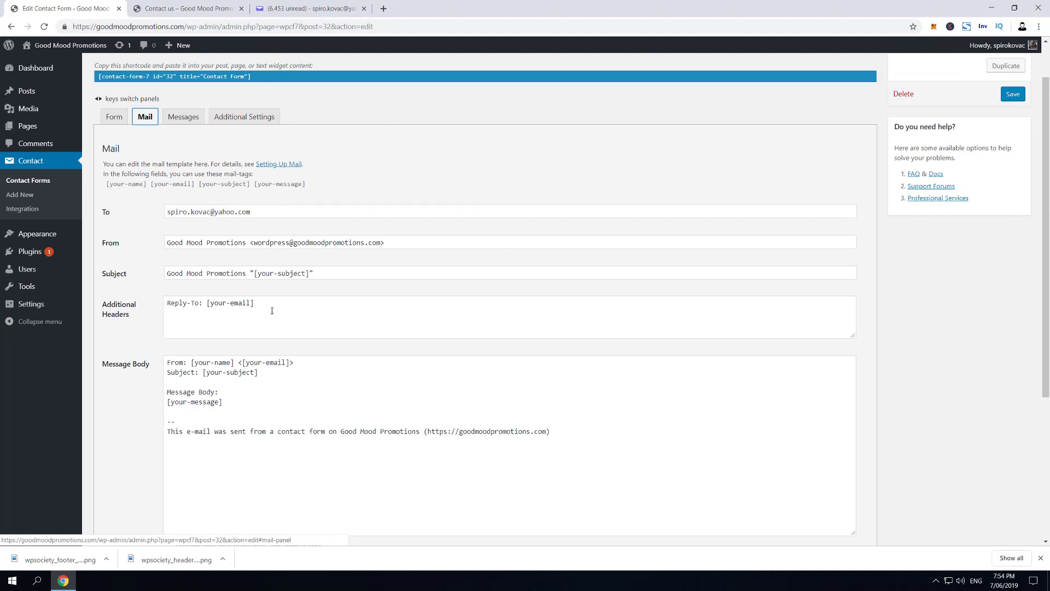
pyautogui.scroll(-1, 241, 314)
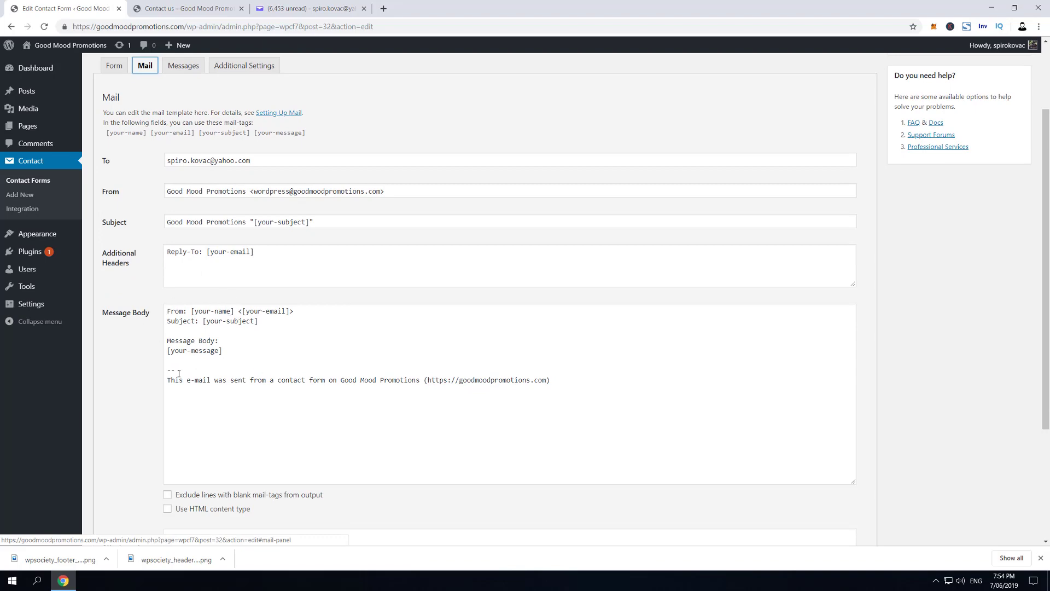
pyautogui.click(115, 66)
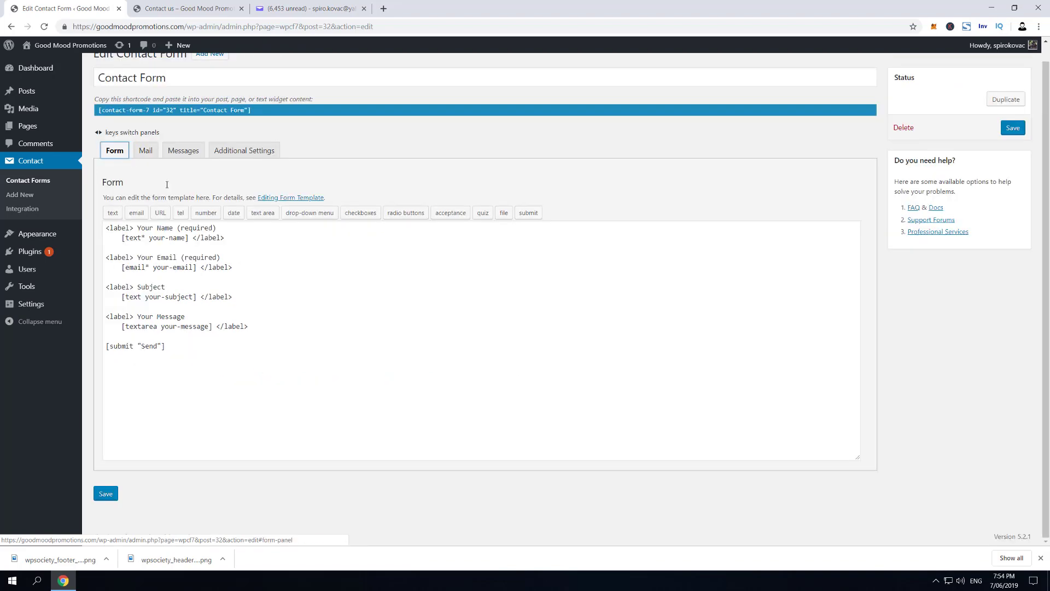
pyautogui.click(147, 151)
pyautogui.scroll(-2, 138, 232)
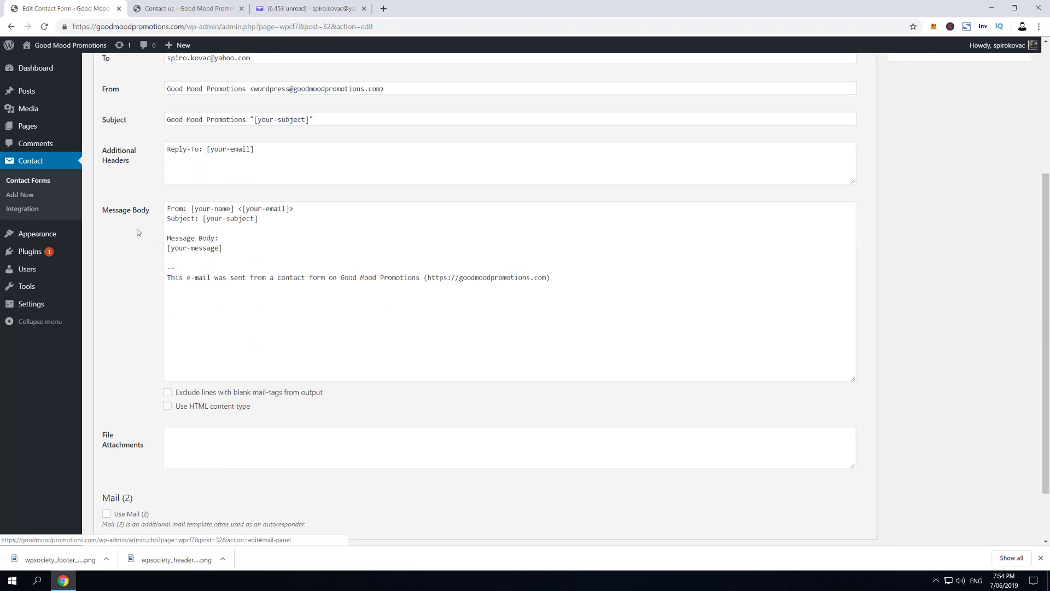
# Set the notification mail to HTML and add an empty <img src=""> line below [your-message]
pyautogui.click(168, 407)
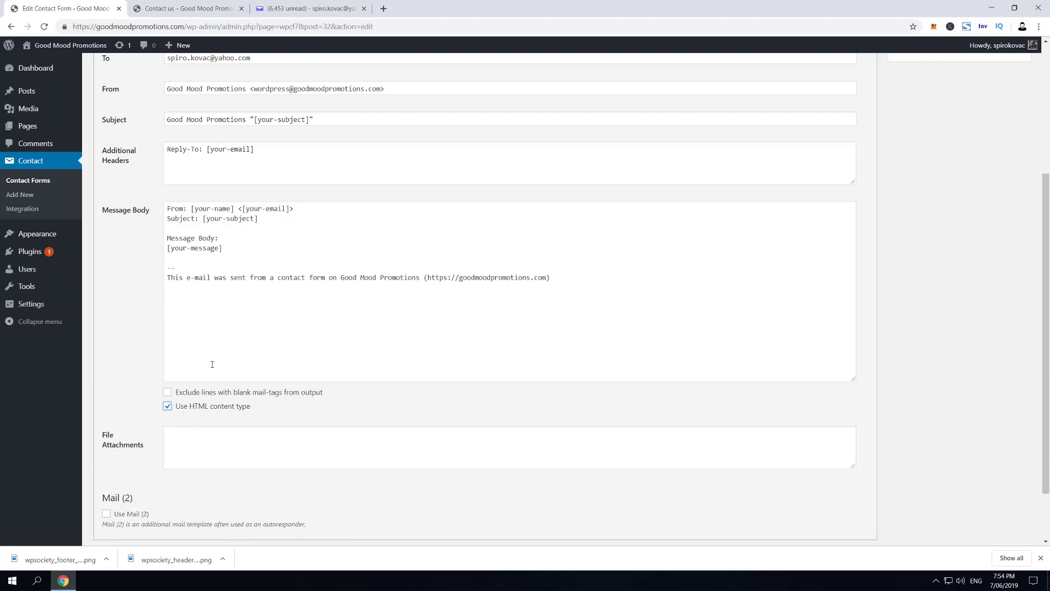
pyautogui.click(239, 248)
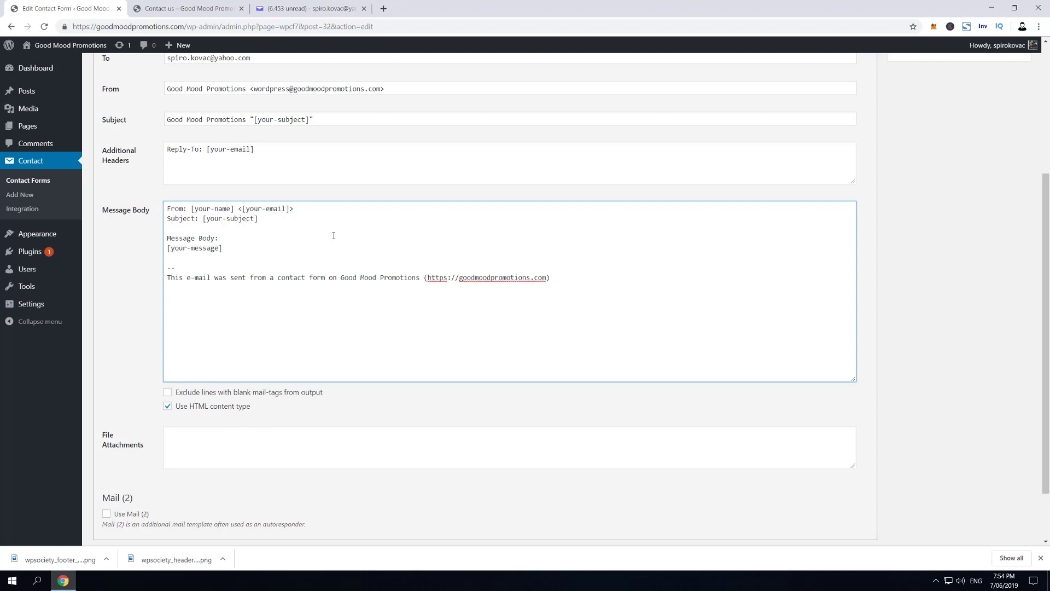
pyautogui.press('Return')
pyautogui.press('Return')
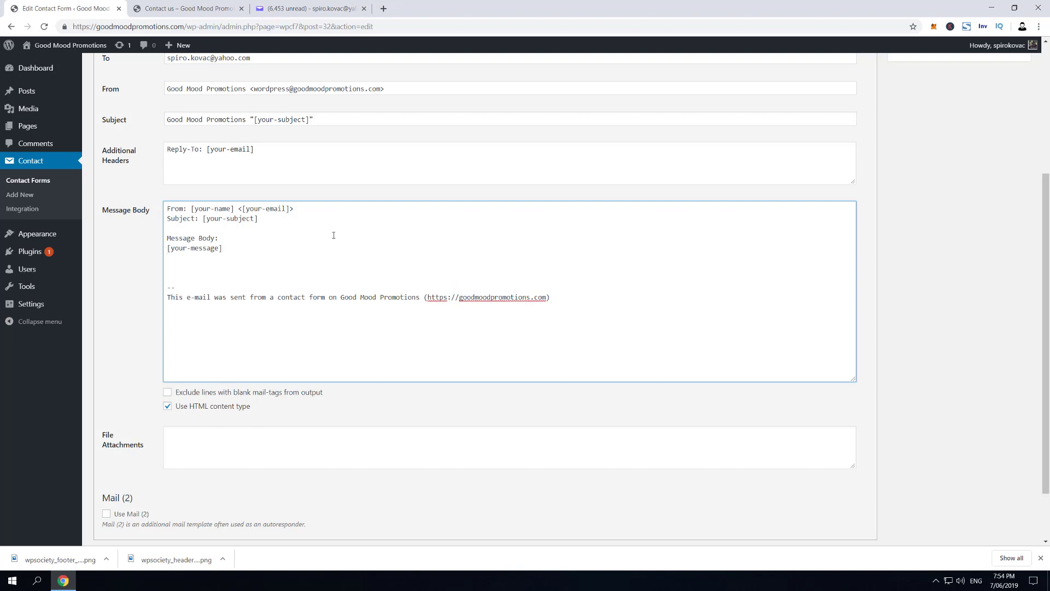
pyautogui.write('<img src="">')
pyautogui.click(206, 268)
pyautogui.scroll(-2, 136, 334)
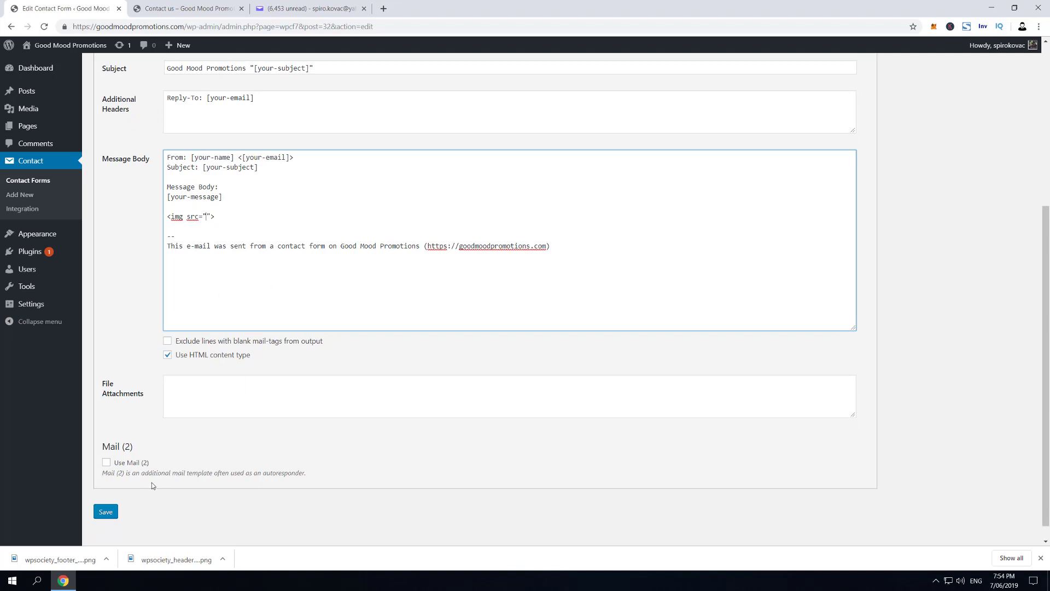
pyautogui.moveTo(101, 444); pyautogui.dragTo(144, 453)
# Enable Mail (2) as an autoresponder and set it to use HTML content type
pyautogui.click(106, 463)
pyautogui.scroll(-3, 120, 465)
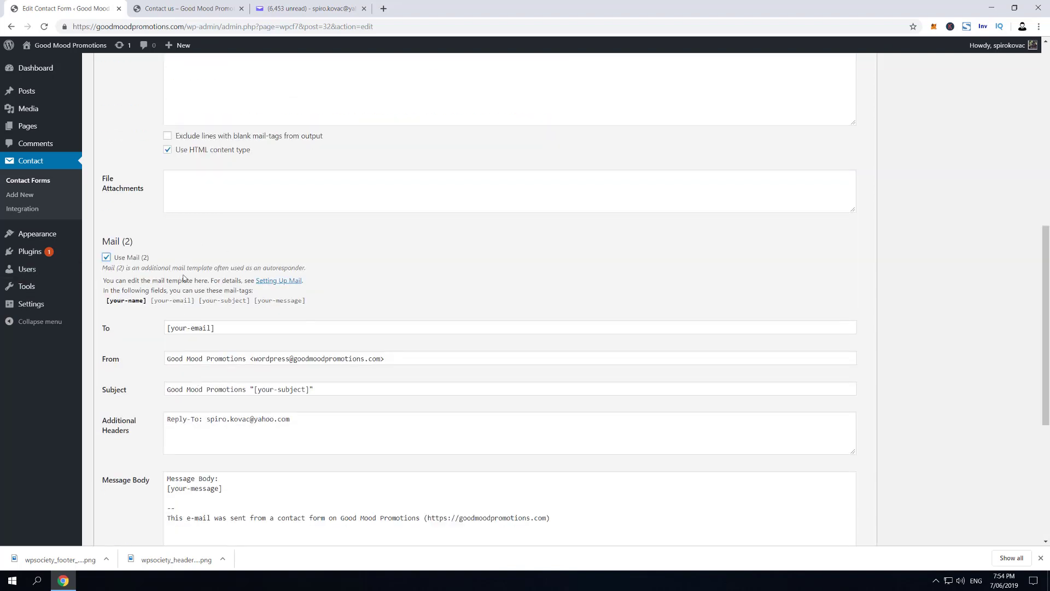
pyautogui.scroll(-2, 325, 232)
pyautogui.scroll(2, 263, 243)
pyautogui.scroll(-3, 263, 246)
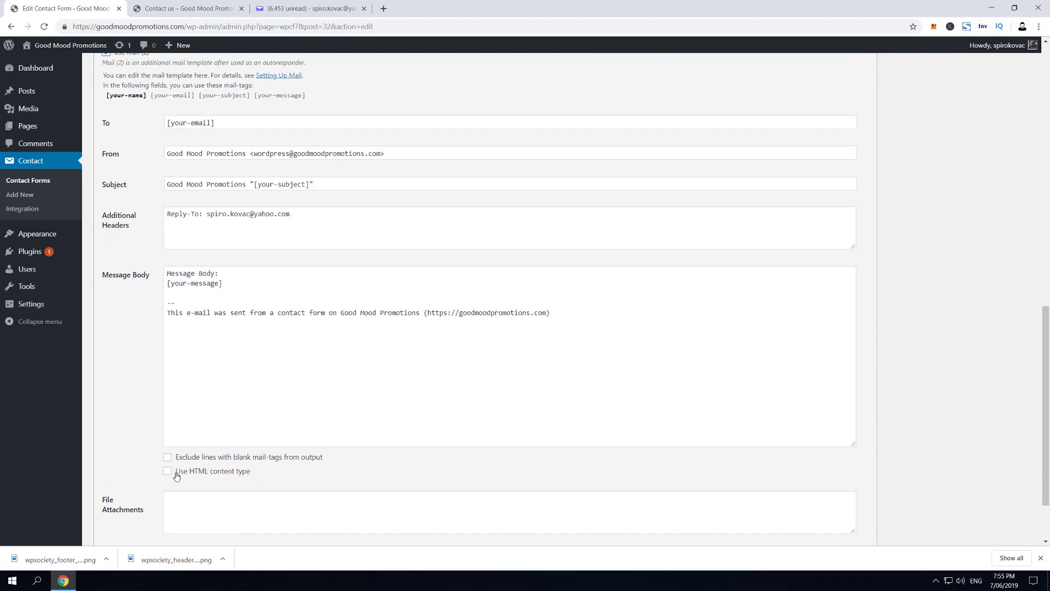
pyautogui.click(168, 472)
pyautogui.click(168, 472)
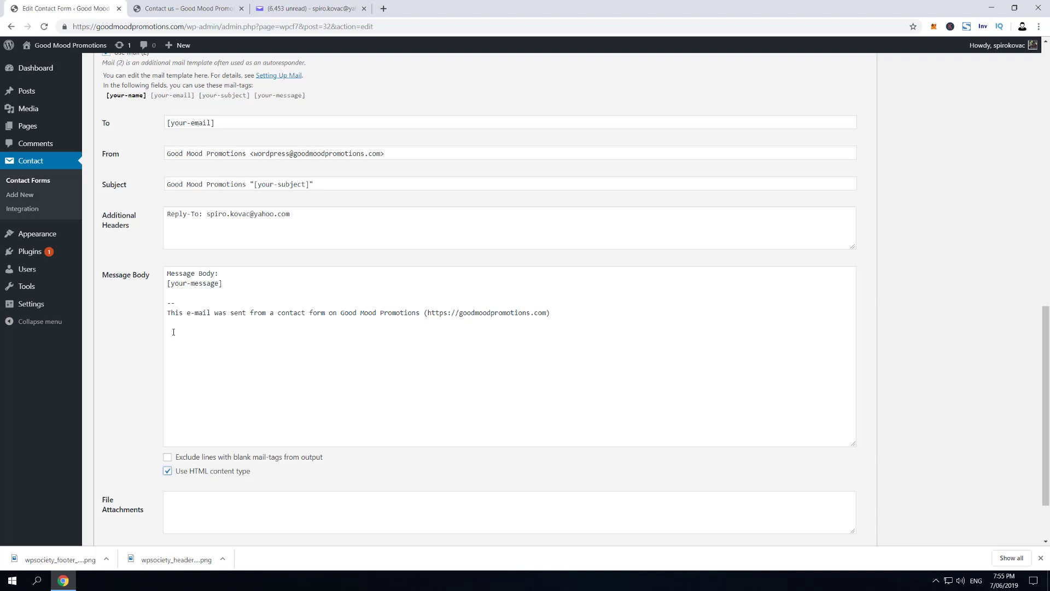
# Add blank lines below the Mail (2) message placeholder, then open a new browser tab
pyautogui.click(236, 285)
pyautogui.press('Return')
pyautogui.press('Return')
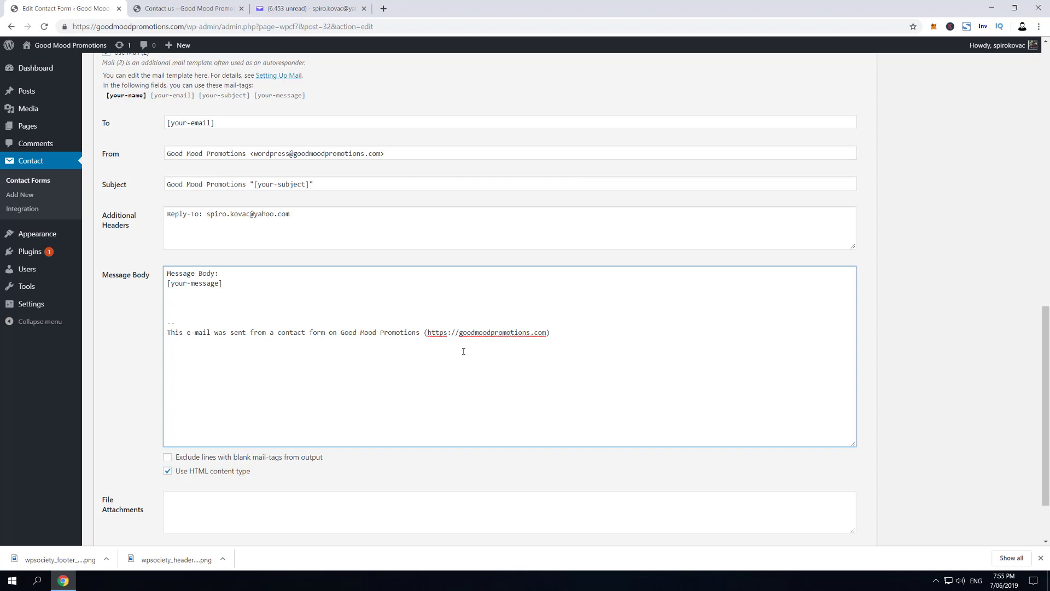
pyautogui.scroll(2, 177, 260)
pyautogui.click(382, 8)
pyautogui.click(481, 24)
# Load wordpresssociety.com and copy the WP Society header logo's image address
pyautogui.write('wordpresssociety.com')
pyautogui.press('Return')
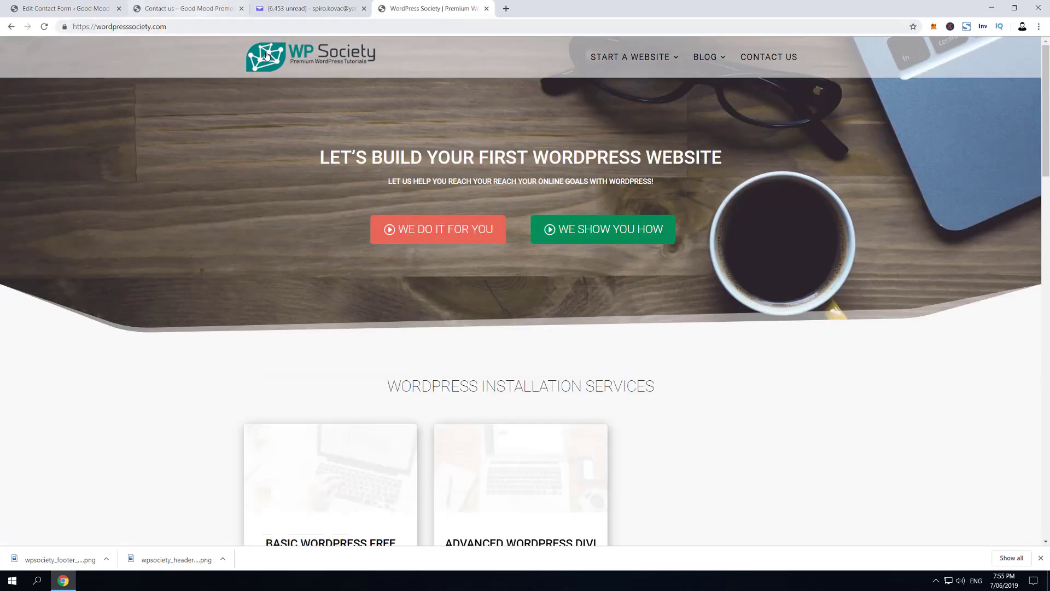
pyautogui.rightClick(292, 54)
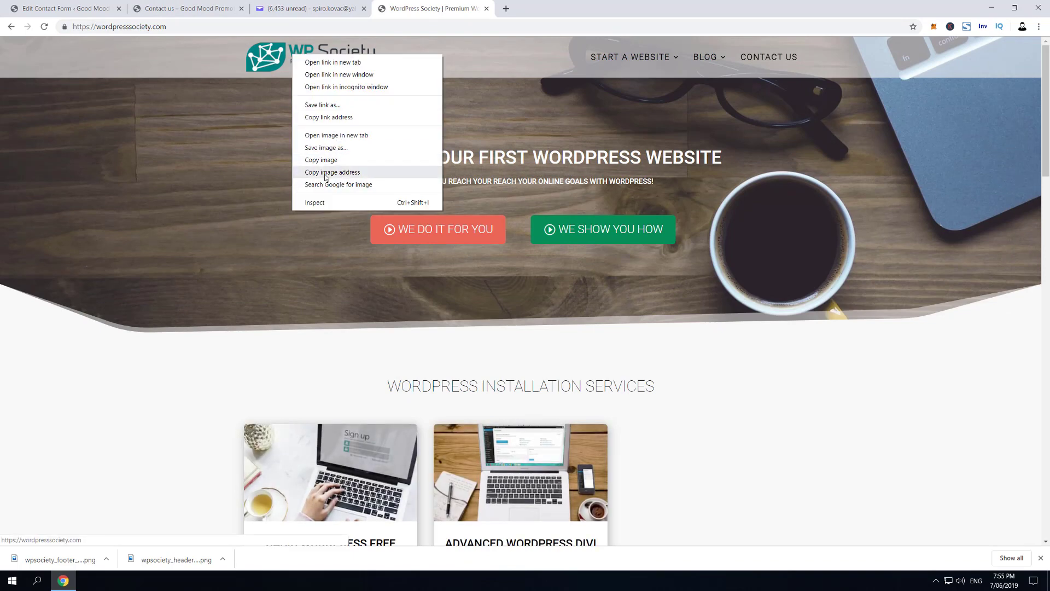
pyautogui.click(325, 174)
# Paste the logo address into the notification body's img src and select the completed line
pyautogui.click(196, 6)
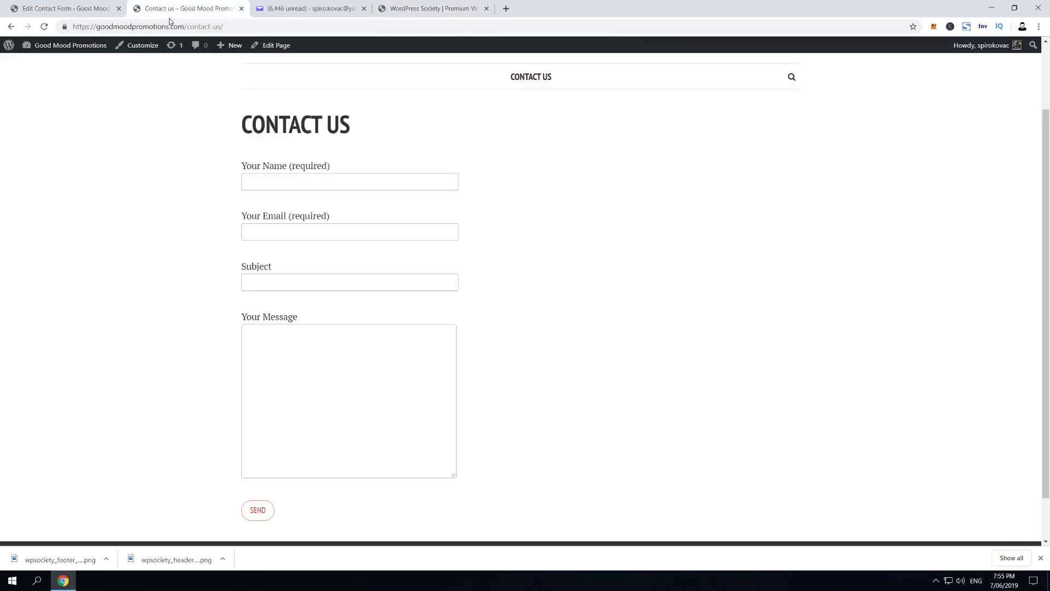
pyautogui.click(88, 3)
pyautogui.scroll(7, 220, 255)
pyautogui.click(208, 269)
pyautogui.hotkey('ctrl', 'v')
pyautogui.press('End')
pyautogui.hotkey('shift', 'Home')
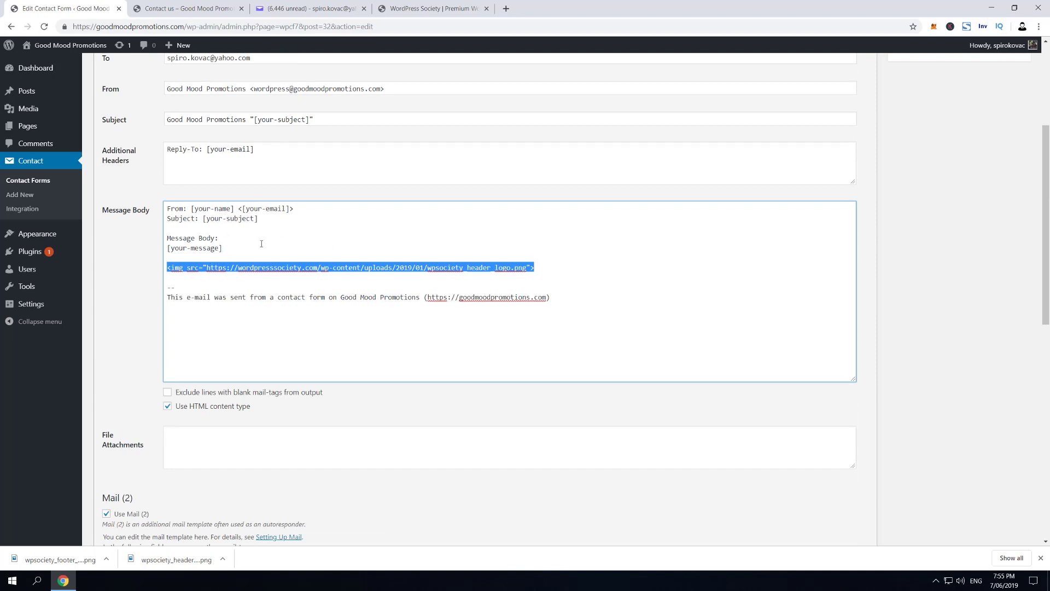
# View the WP Society logo image on its own tab, then close it
pyautogui.click(432, 9)
pyautogui.rightClick(326, 62)
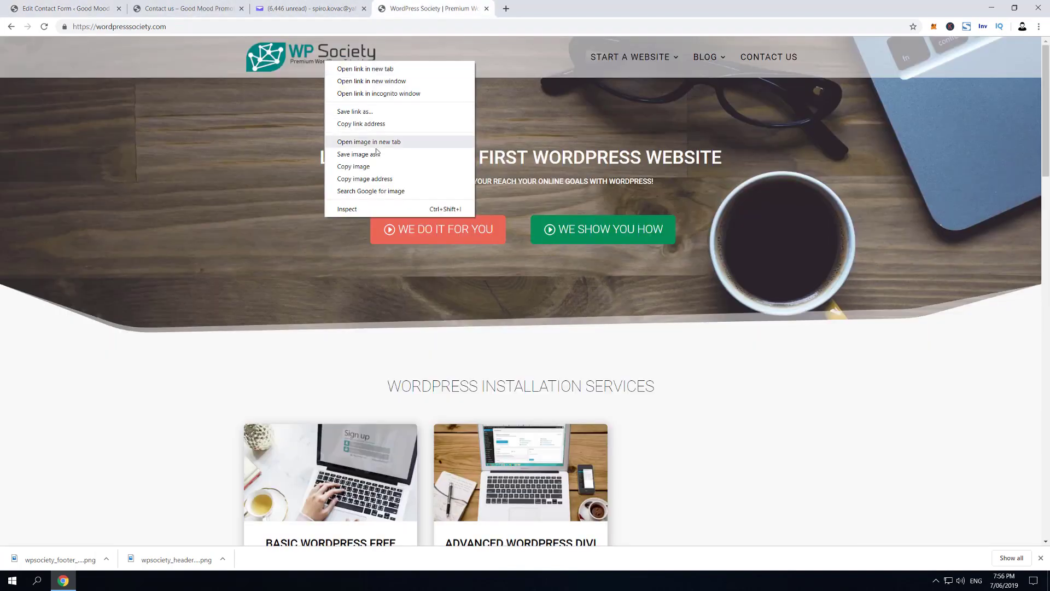
pyautogui.click(377, 141)
pyautogui.hotkey('ctrl', 'Tab')
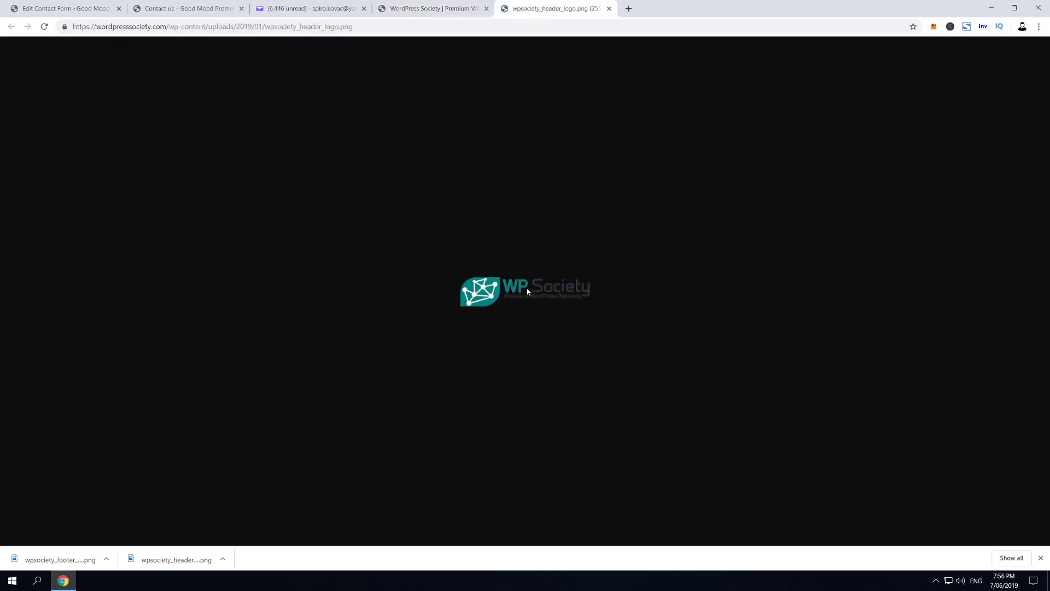
pyautogui.hotkey('ctrl', 'w')
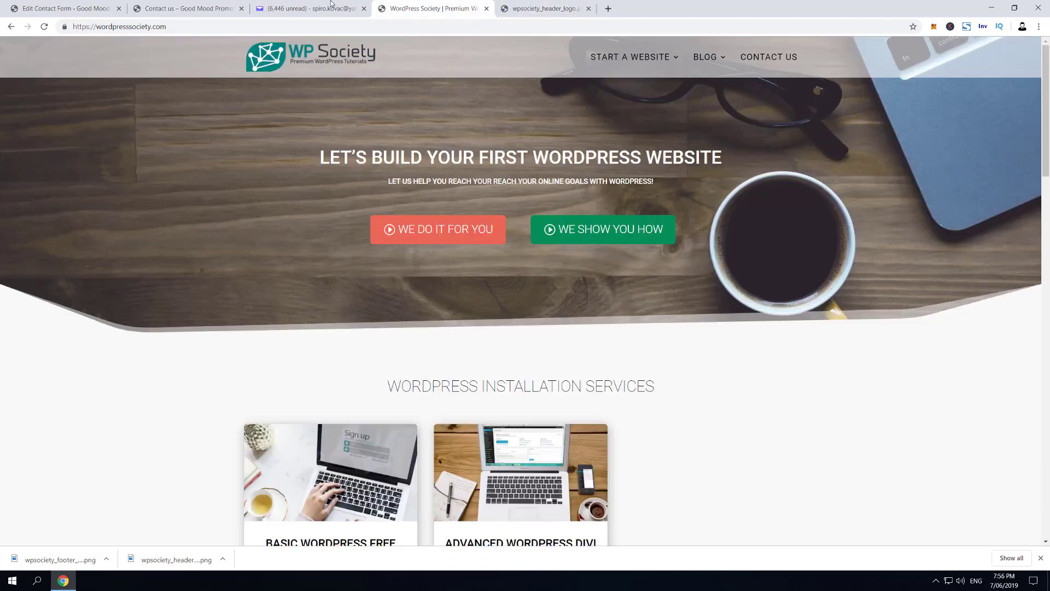
# Open the Good Mood contact page from the site and switch to the Yahoo Mail tab
pyautogui.scroll(-10, 214, 189)
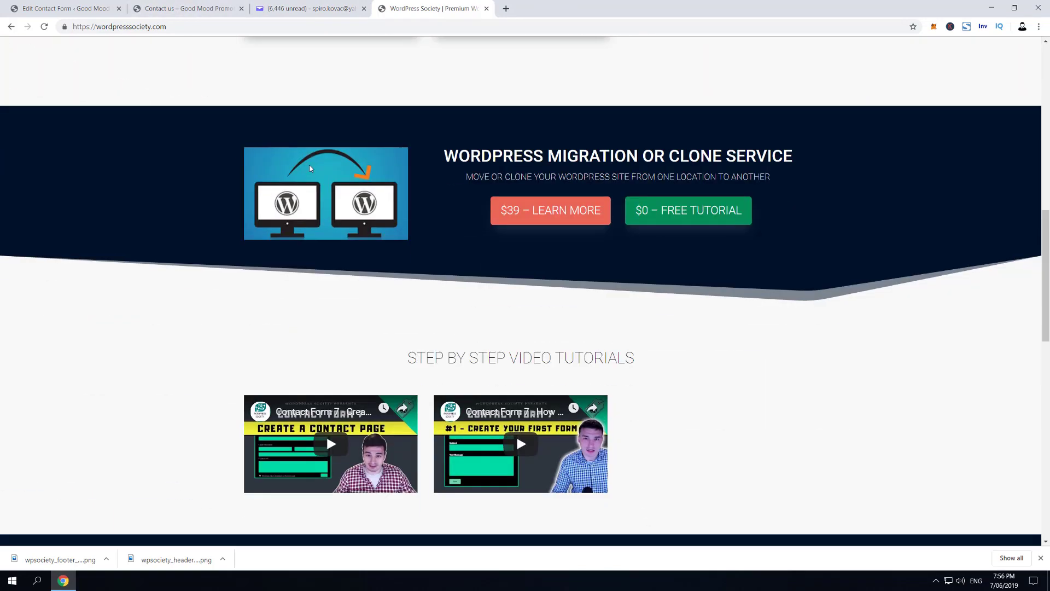
pyautogui.rightClick(308, 160)
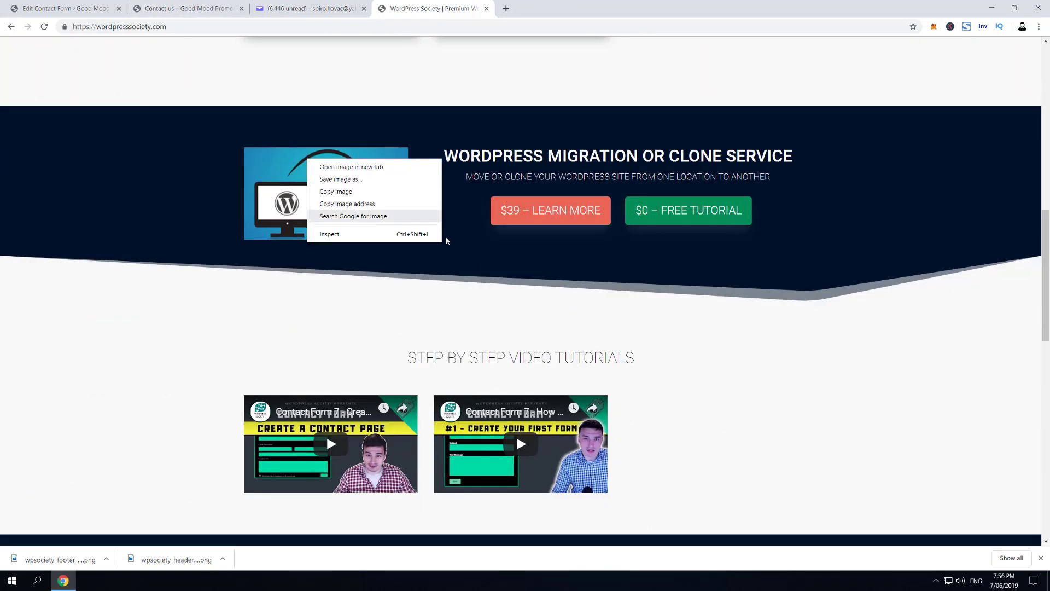
pyautogui.click(364, 204)
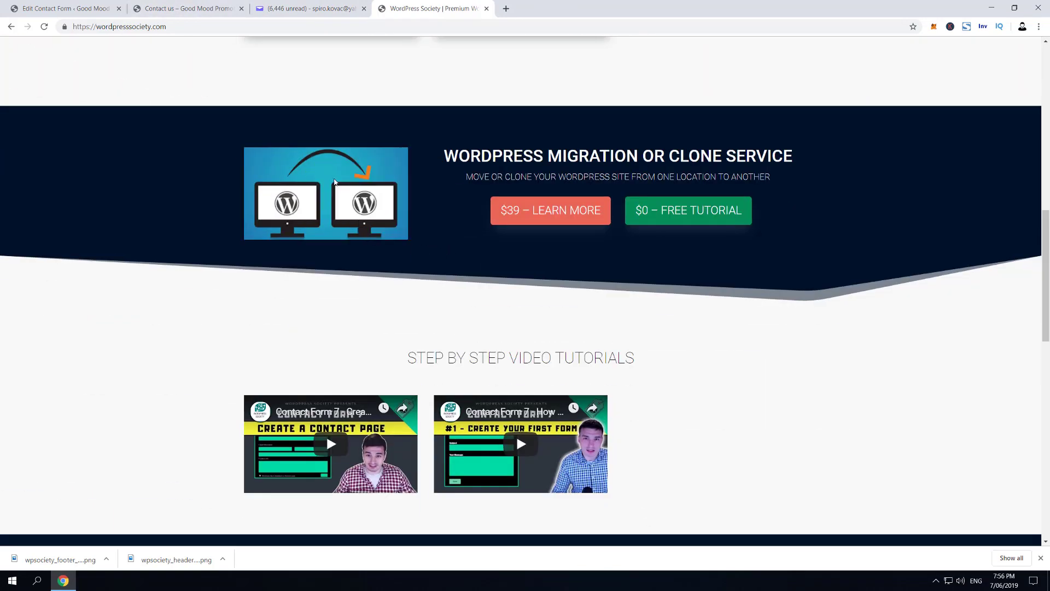
pyautogui.click(198, 7)
pyautogui.click(306, 6)
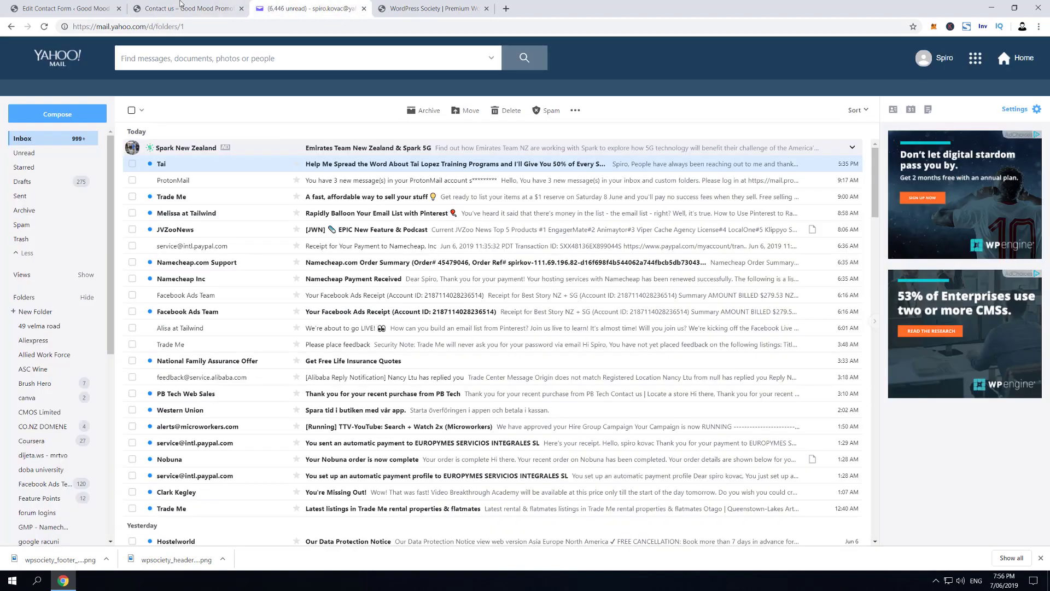
# Replace the default Mail (2) message body lines with the start of a 'Hi' greeting
pyautogui.click(70, 7)
pyautogui.scroll(-8, 278, 277)
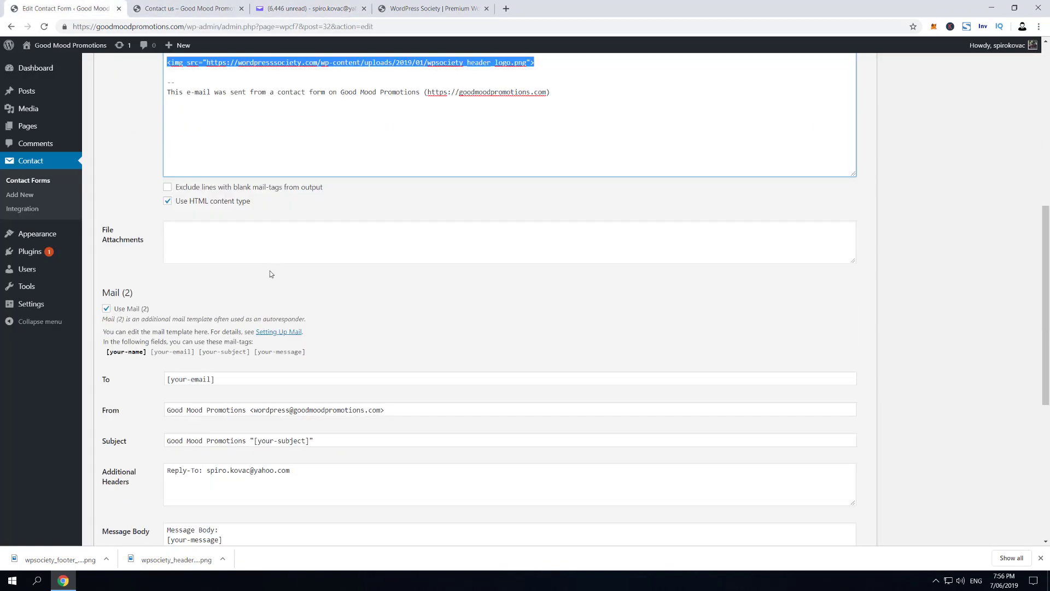
pyautogui.scroll(5, 270, 287)
pyautogui.scroll(-2, 346, 166)
pyautogui.scroll(4, 346, 166)
pyautogui.scroll(-8, 180, 217)
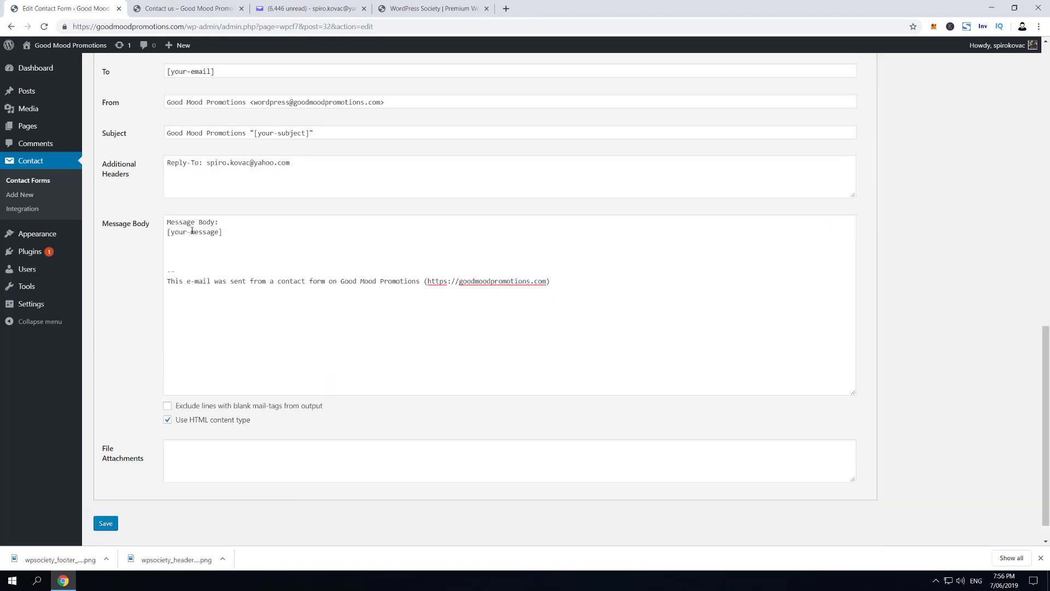
pyautogui.scroll(1, 181, 235)
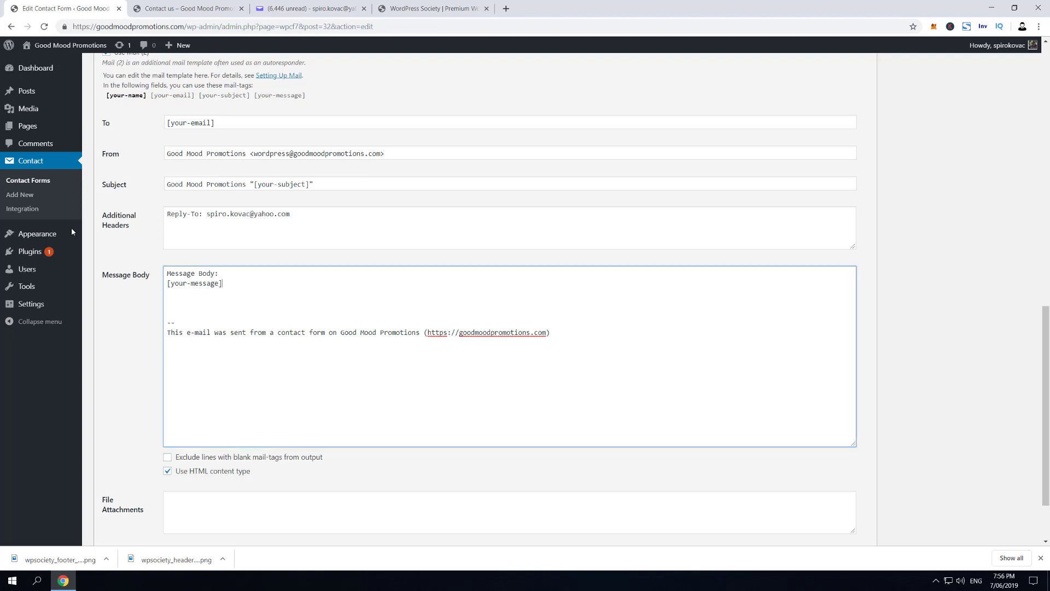
pyautogui.moveTo(168, 279); pyautogui.dragTo(222, 284)
pyautogui.write('Hi')
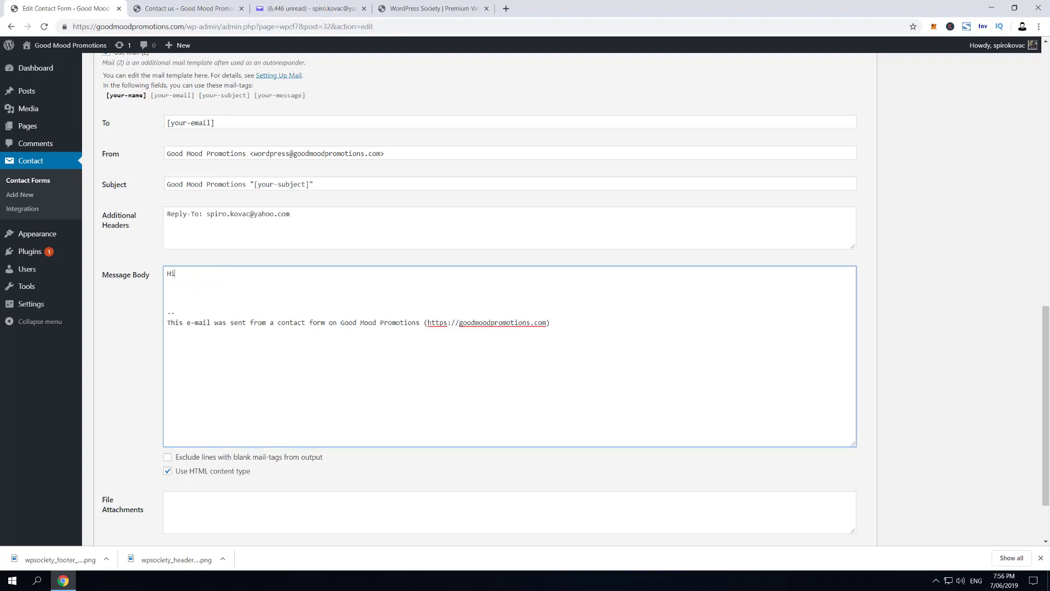
# Copy the [your-name] mail-tag and check the field names in the Form template
pyautogui.scroll(2, 206, 184)
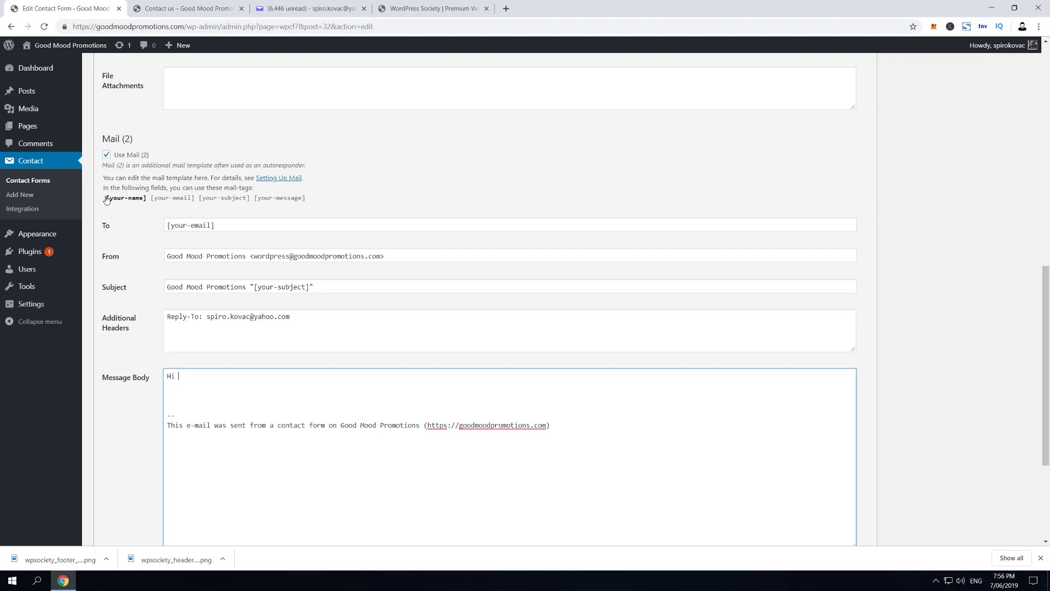
pyautogui.moveTo(106, 200); pyautogui.dragTo(146, 199)
pyautogui.rightClick(144, 199)
pyautogui.click(165, 202)
pyautogui.scroll(9, 171, 175)
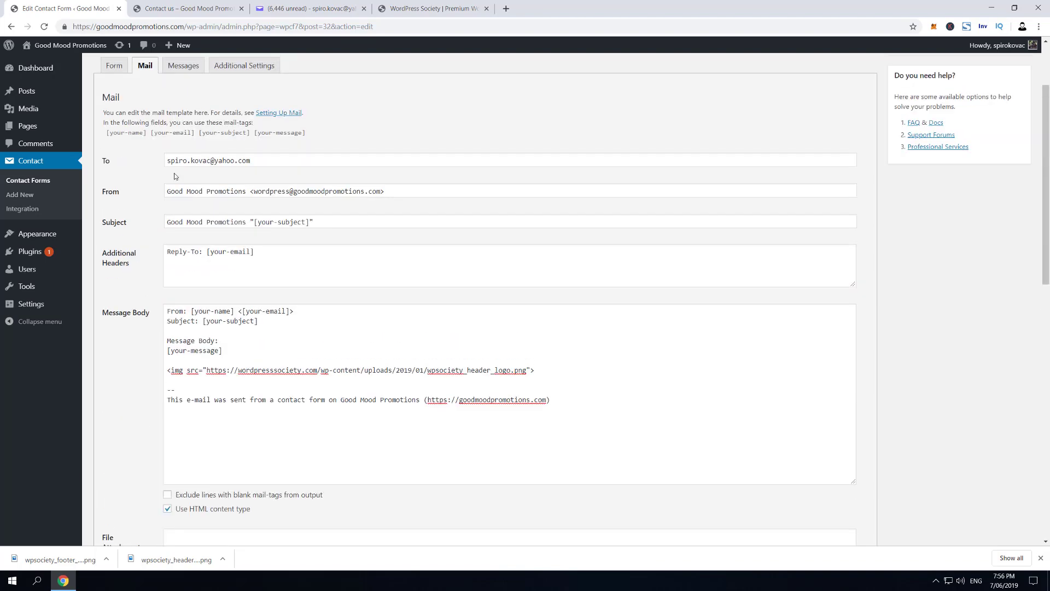
pyautogui.scroll(2, 171, 174)
pyautogui.click(113, 170)
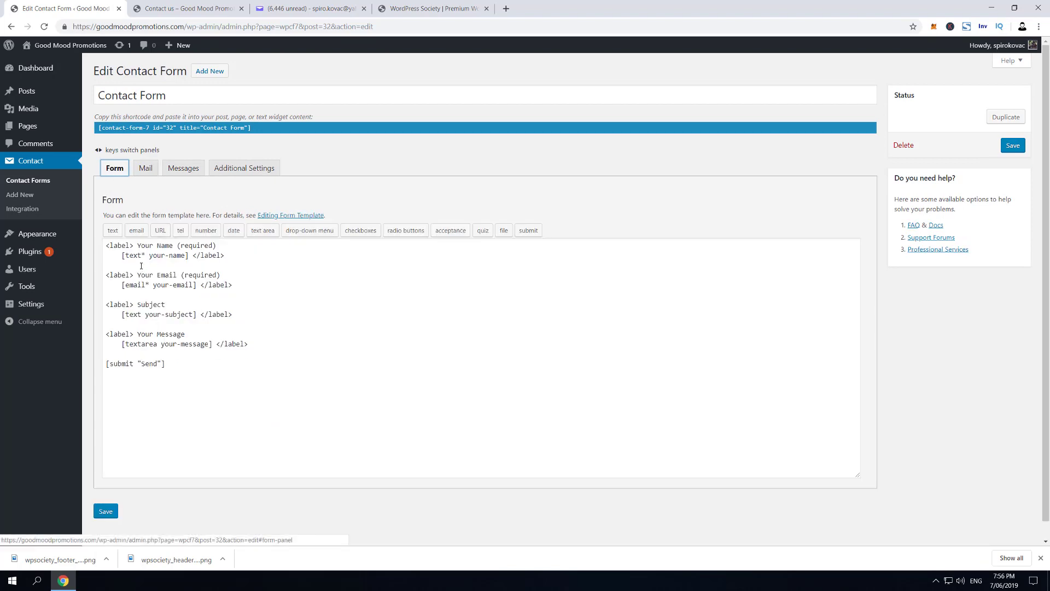
pyautogui.click(146, 170)
pyautogui.scroll(-9, 199, 249)
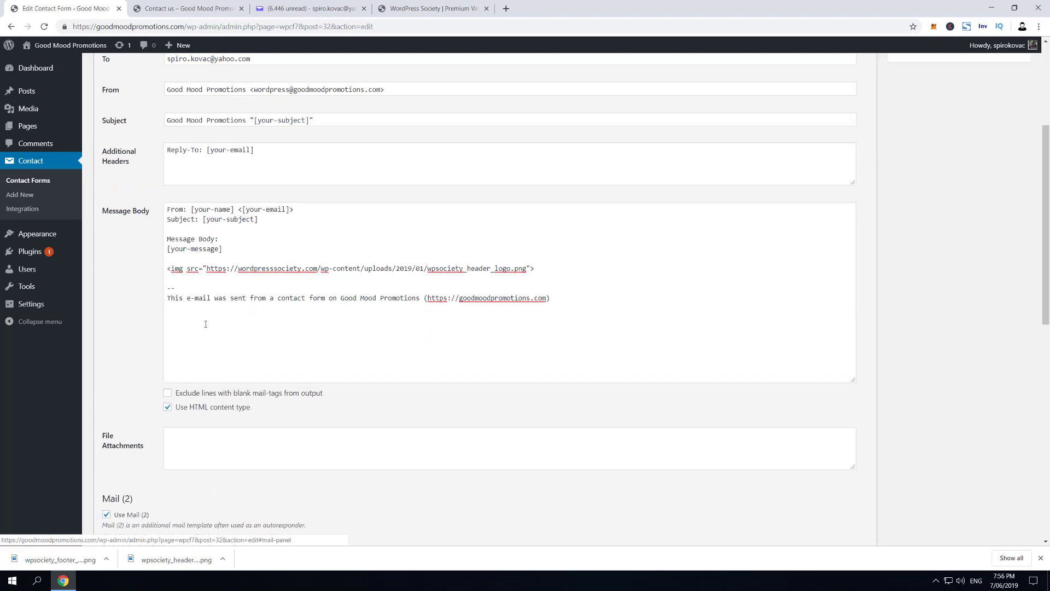
pyautogui.scroll(1, 189, 380)
# Write 'Hi [your-name],', the expert-reply note and 'Regards, wpsociety!' in the Mail (2) body
pyautogui.click(206, 478)
pyautogui.scroll(-3, 205, 337)
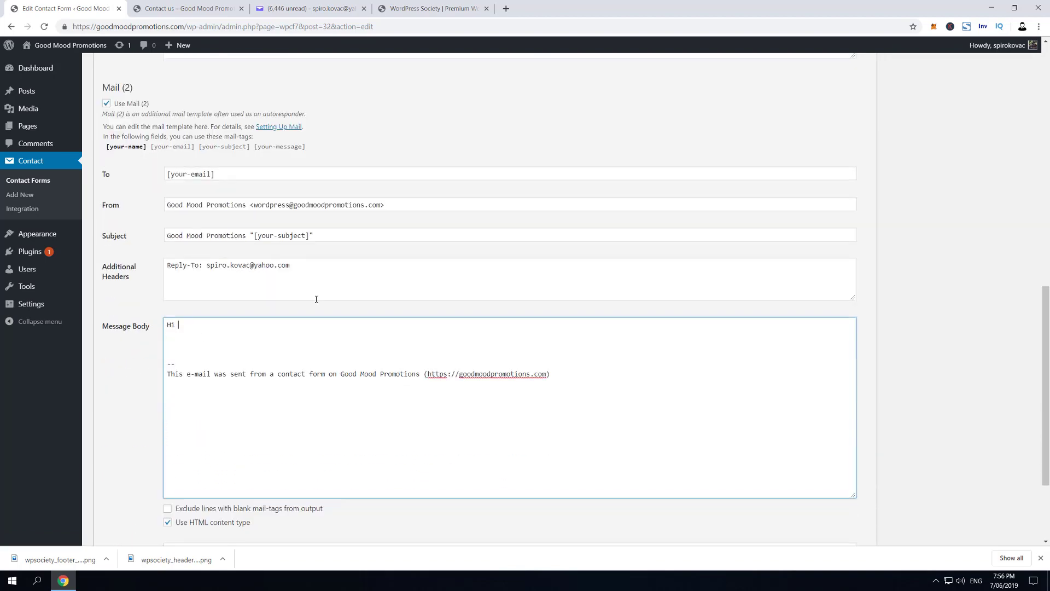
pyautogui.hotkey('ctrl', 'v')
pyautogui.write(',')
pyautogui.press('Return')
pyautogui.press('Return')
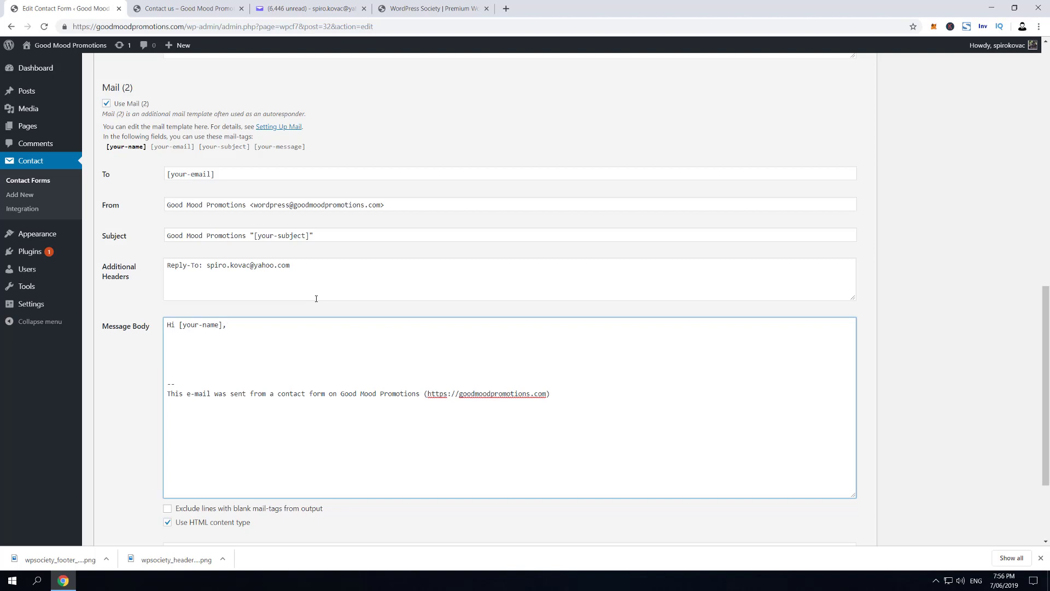
pyautogui.write("We've received your message. One of our experts")
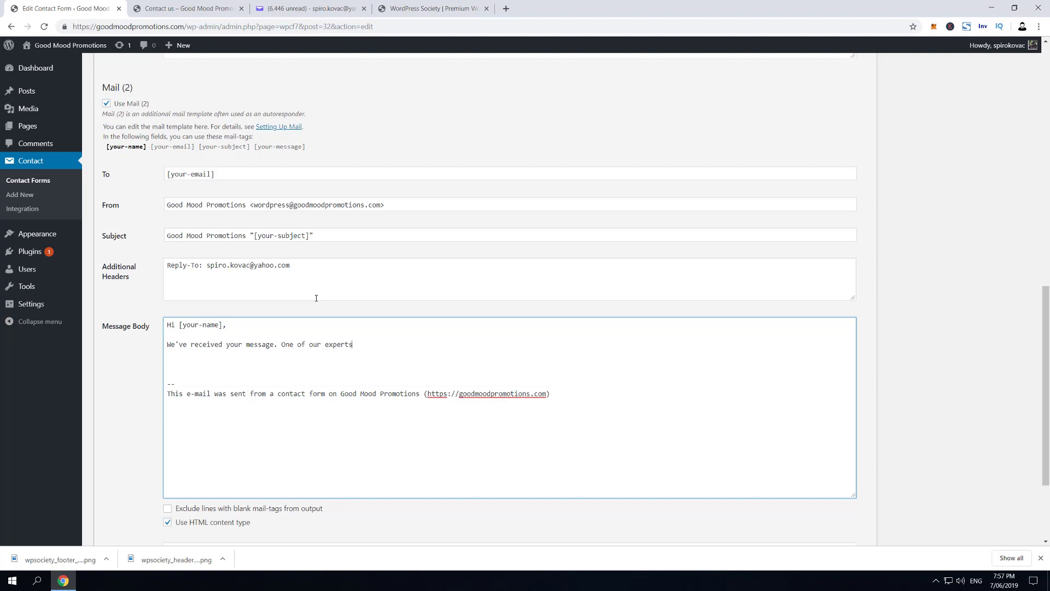
pyautogui.write(' will be in touch with you shortly.')
pyautogui.press('Return')
pyautogui.press('Return')
pyautogui.write('R')
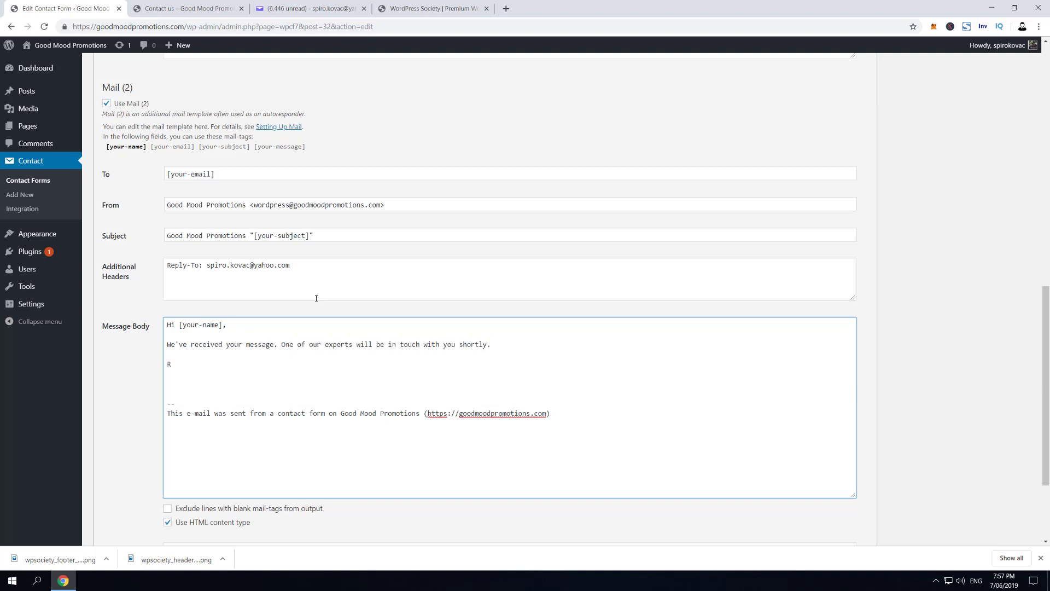
pyautogui.write('egards, wpsociety!')
# Add the header logo img tag on a new line below the Regards sign-off
pyautogui.scroll(7, 348, 257)
pyautogui.moveTo(579, 219); pyautogui.dragTo(153, 218)
pyautogui.scroll(-4, 214, 388)
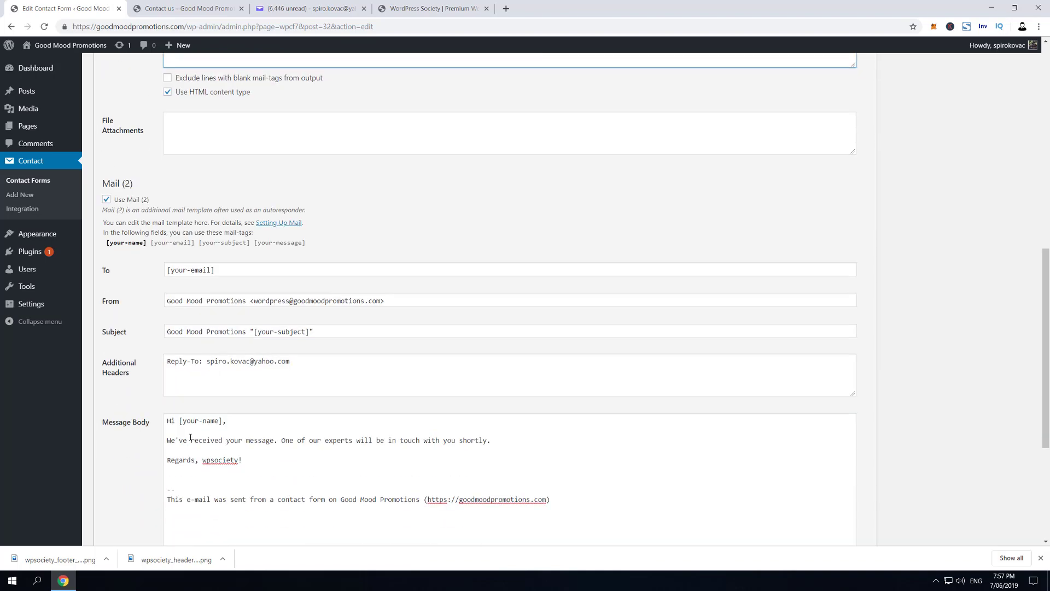
pyautogui.scroll(-1, 189, 436)
pyautogui.click(187, 424)
pyautogui.press('Return')
pyautogui.hotkey('ctrl', 'v')
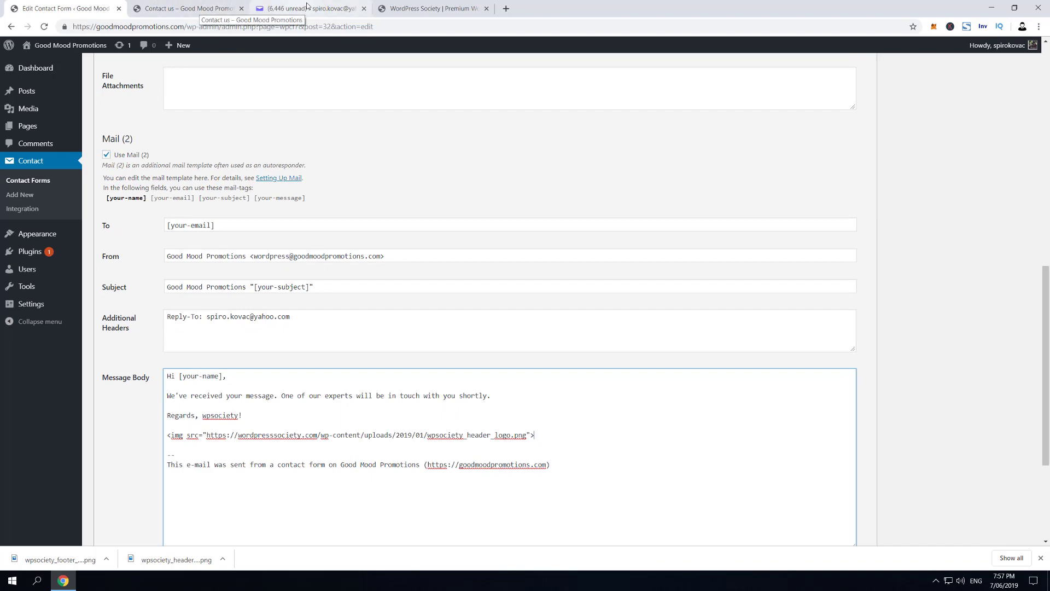
# Swap the Mail (2) img URL for the WP Society footer logo address (wpsociety_footer_logo.png)
pyautogui.click(429, 9)
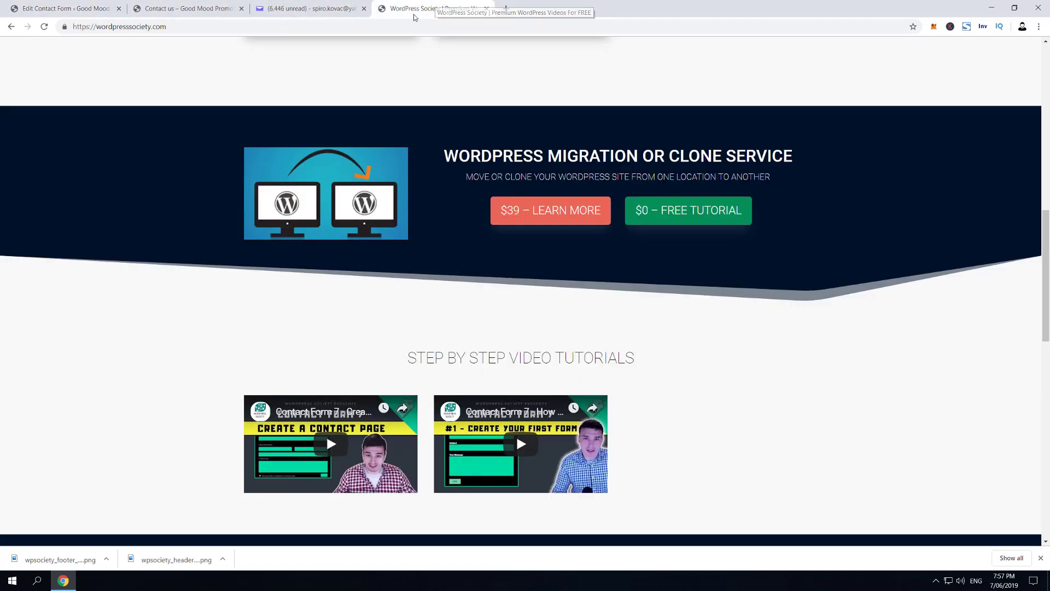
pyautogui.scroll(-6, 294, 176)
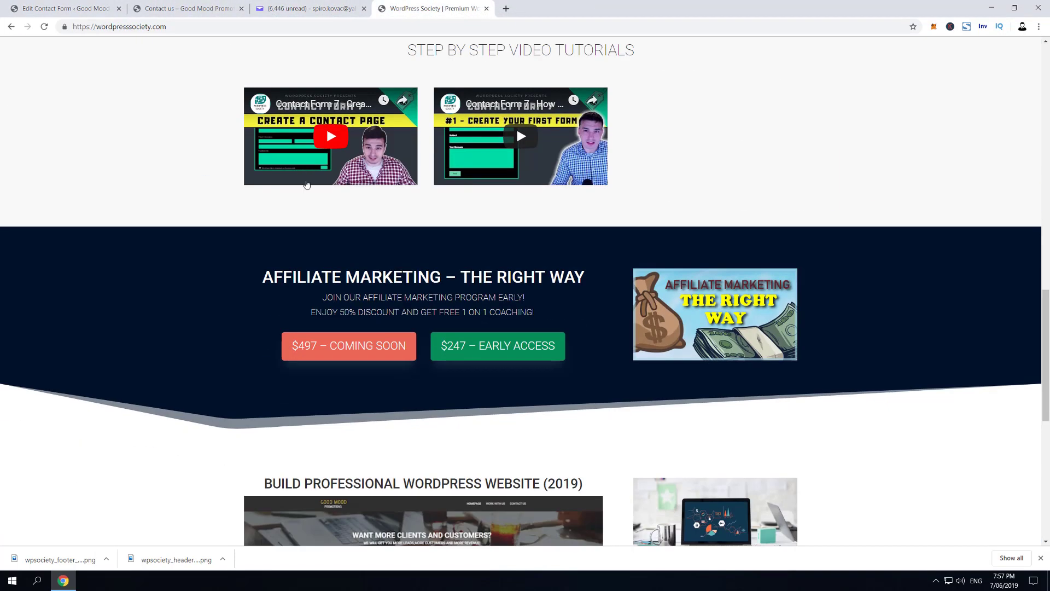
pyautogui.scroll(-6, 325, 198)
pyautogui.scroll(-3, 382, 215)
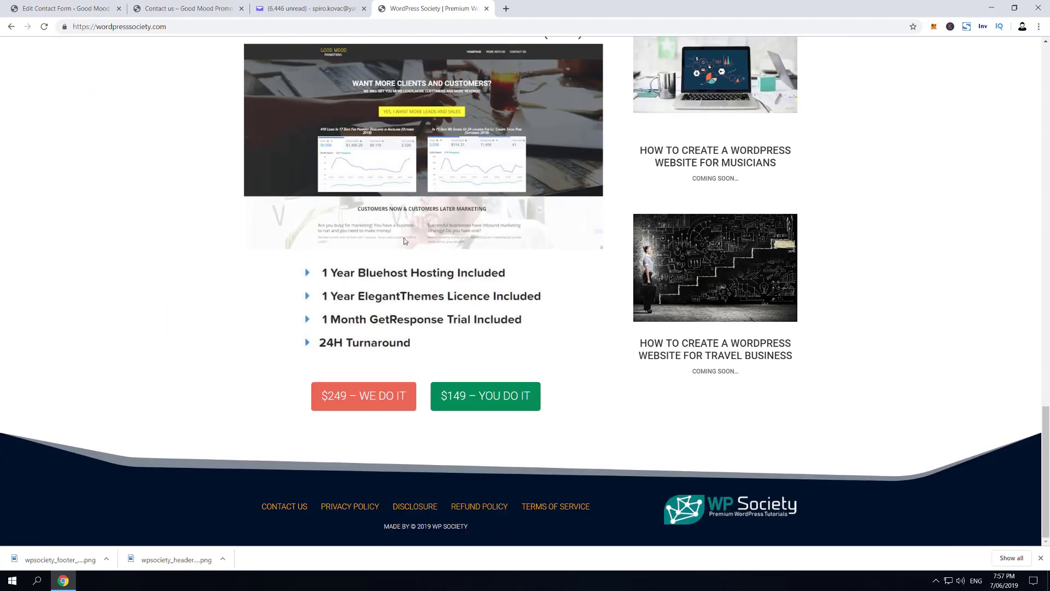
pyautogui.rightClick(701, 502)
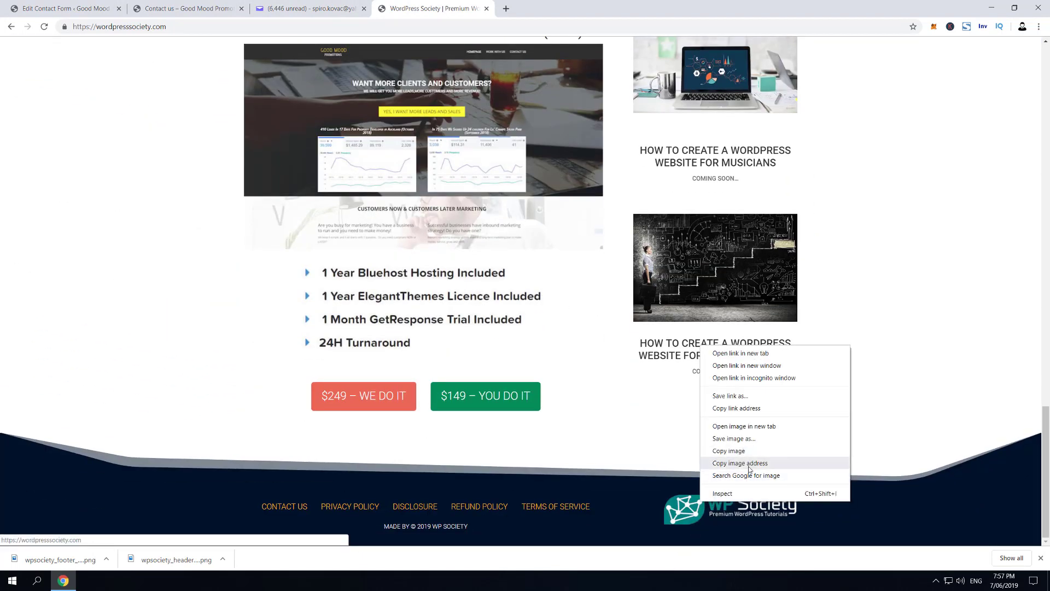
pyautogui.click(750, 463)
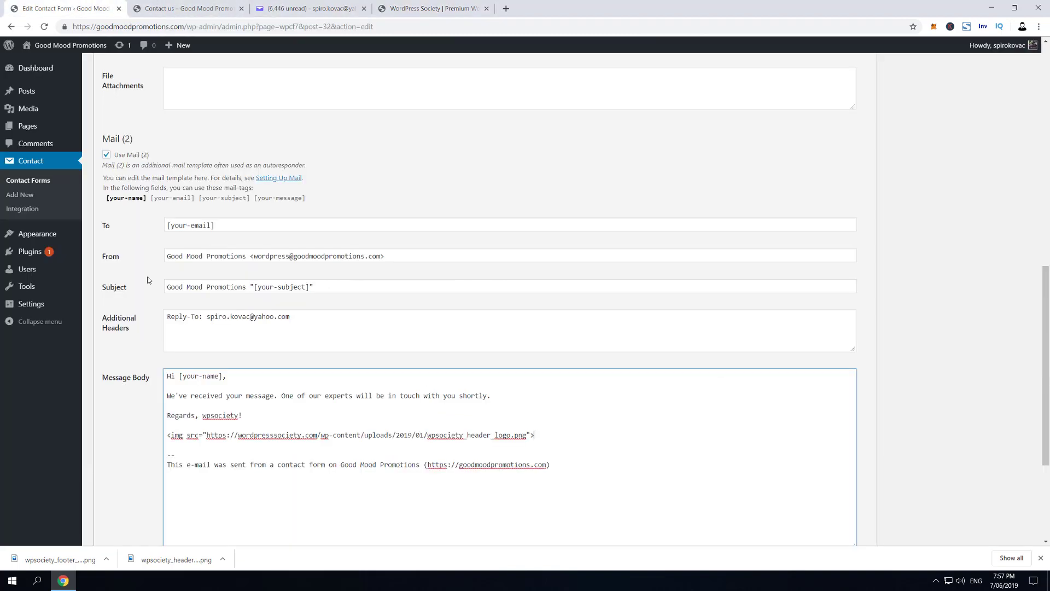
pyautogui.click(63, 9)
pyautogui.moveTo(206, 435); pyautogui.dragTo(527, 434)
pyautogui.hotkey('ctrl', 'v')
# Add style="background-color:#666;" to the autoresponder's logo img tag
pyautogui.moveTo(532, 435); pyautogui.dragTo(526, 435)
pyautogui.write('" ')
pyautogui.write('style')
pyautogui.write('="backg"')
pyautogui.press('Left')
pyautogui.write('background-color:#666;')
# Save the contact form changes and go to the Contact us page's name field
pyautogui.scroll(-3, 424, 263)
pyautogui.click(107, 524)
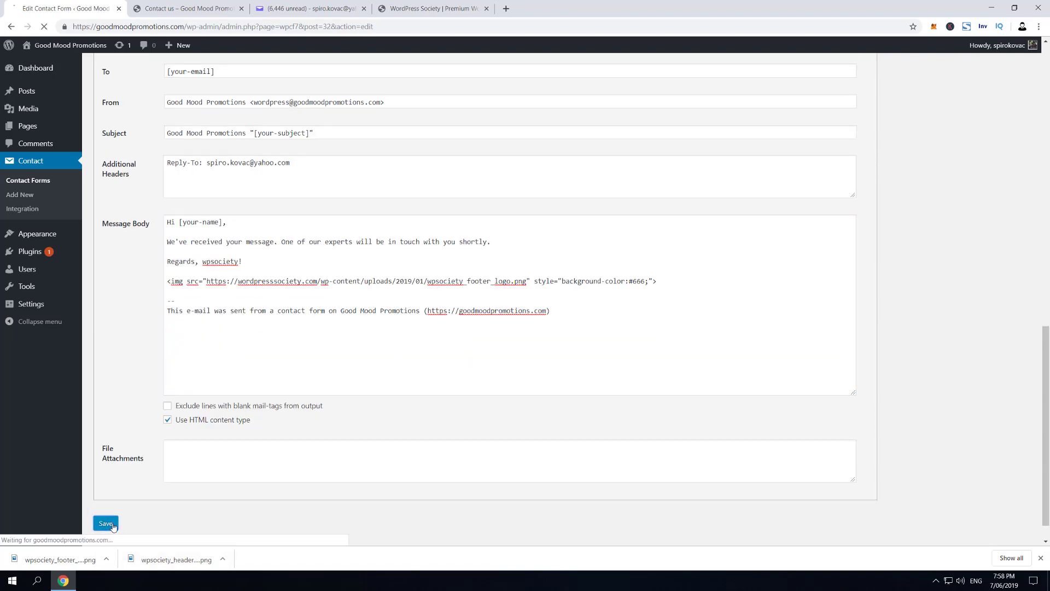
pyautogui.scroll(-5, 147, 460)
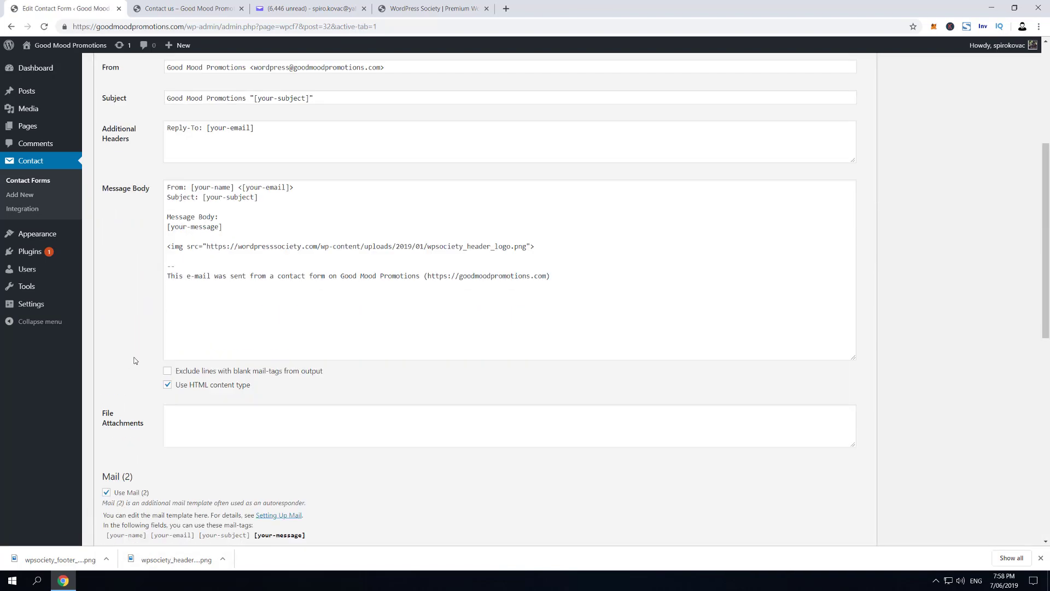
pyautogui.scroll(1, 180, 307)
pyautogui.scroll(2, 225, 337)
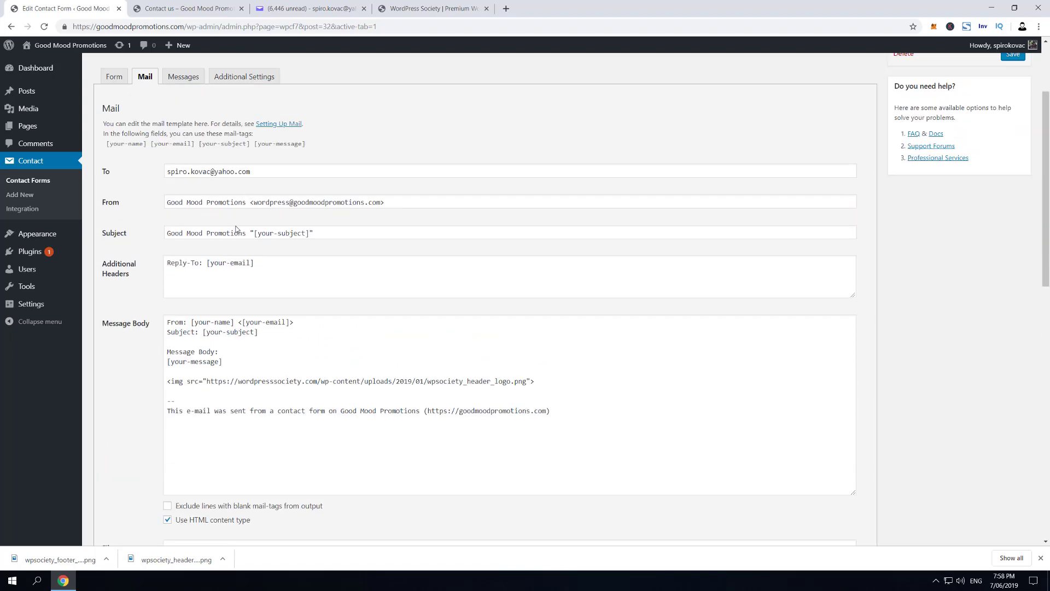
pyautogui.scroll(-3, 277, 327)
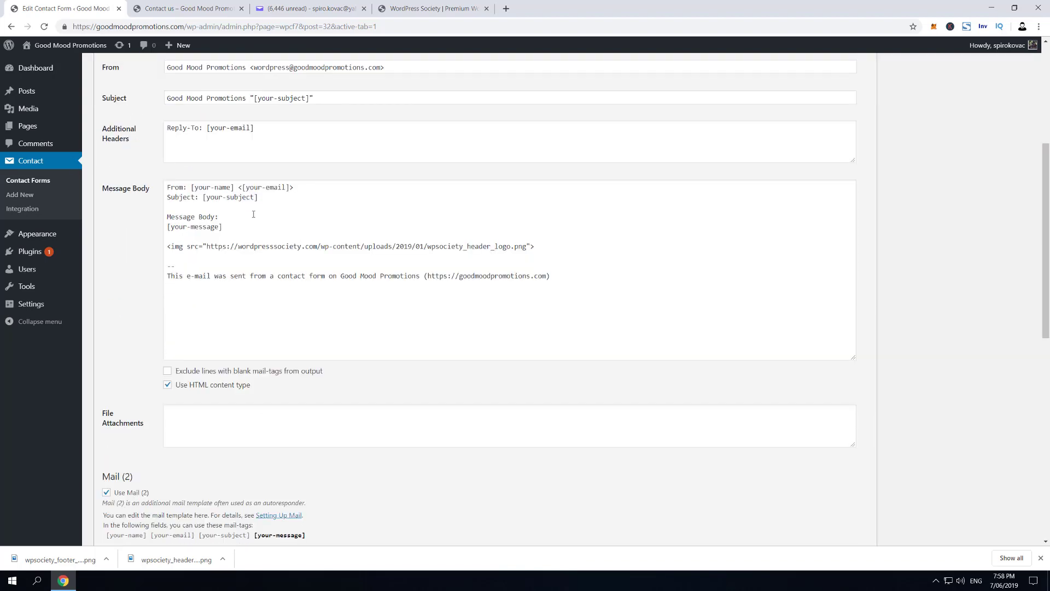
pyautogui.scroll(-5, 211, 280)
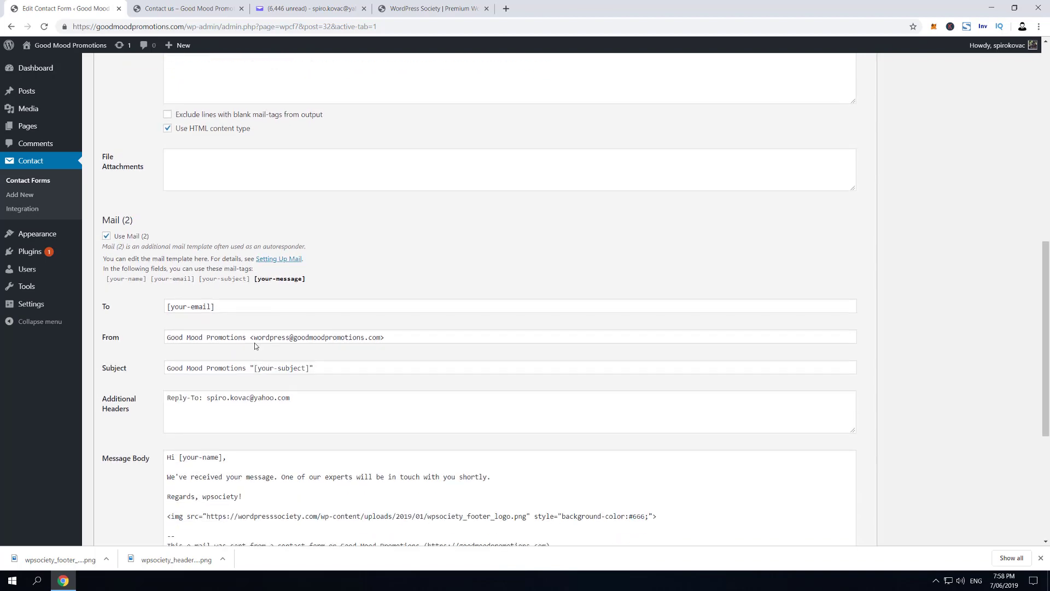
pyautogui.scroll(-4, 325, 349)
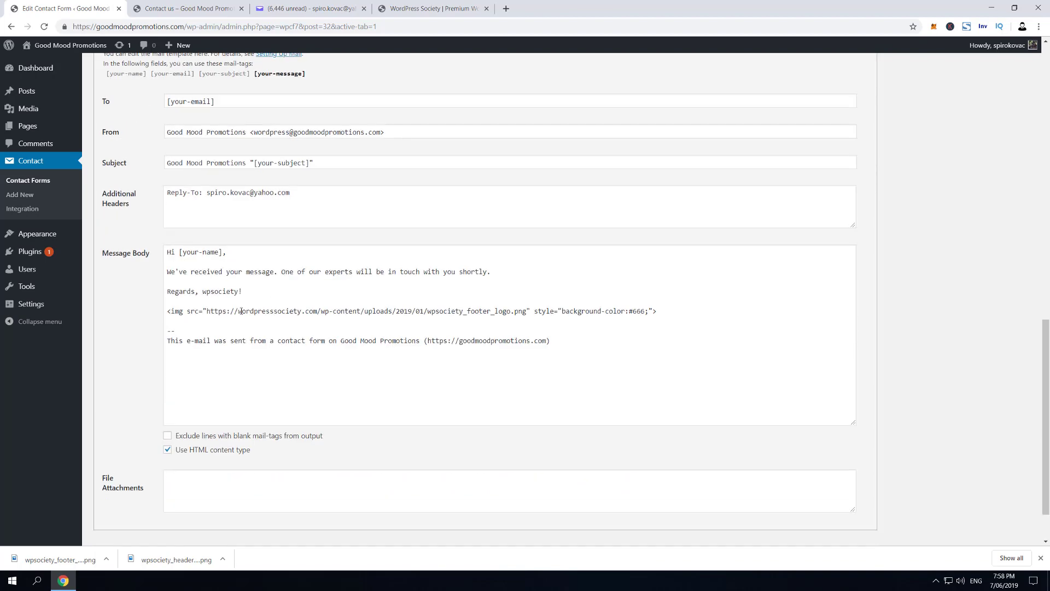
pyautogui.scroll(2, 243, 311)
pyautogui.scroll(1, 284, 340)
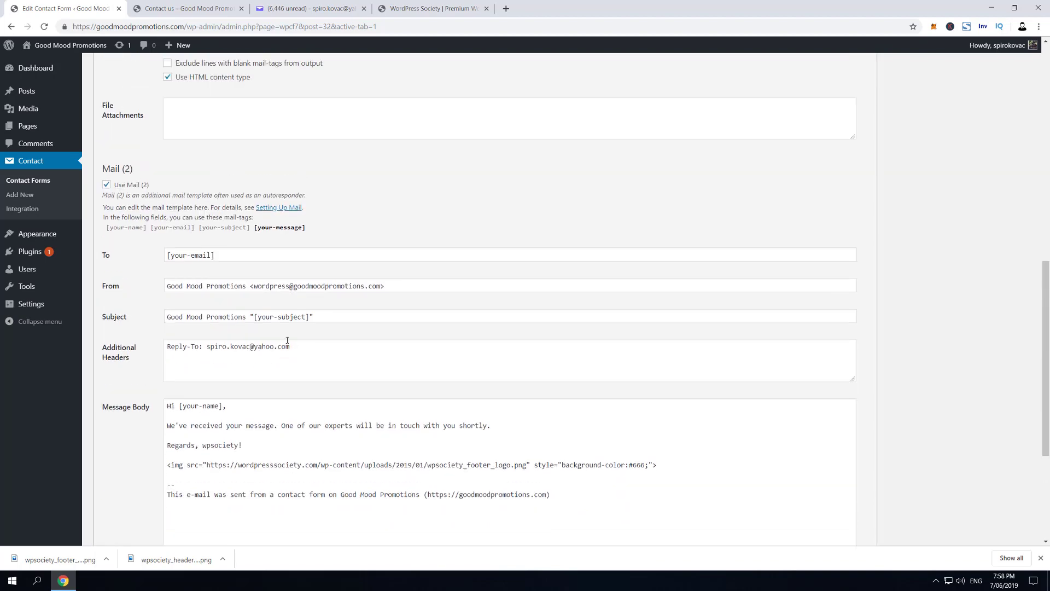
pyautogui.hotkey('ctrl', 'Tab')
pyautogui.click(434, 183)
# Submit a test message (subject 'Title', message 'Your Message') with the sender's name and e-mail, then refresh the Yahoo inbox
pyautogui.write('Spiro')
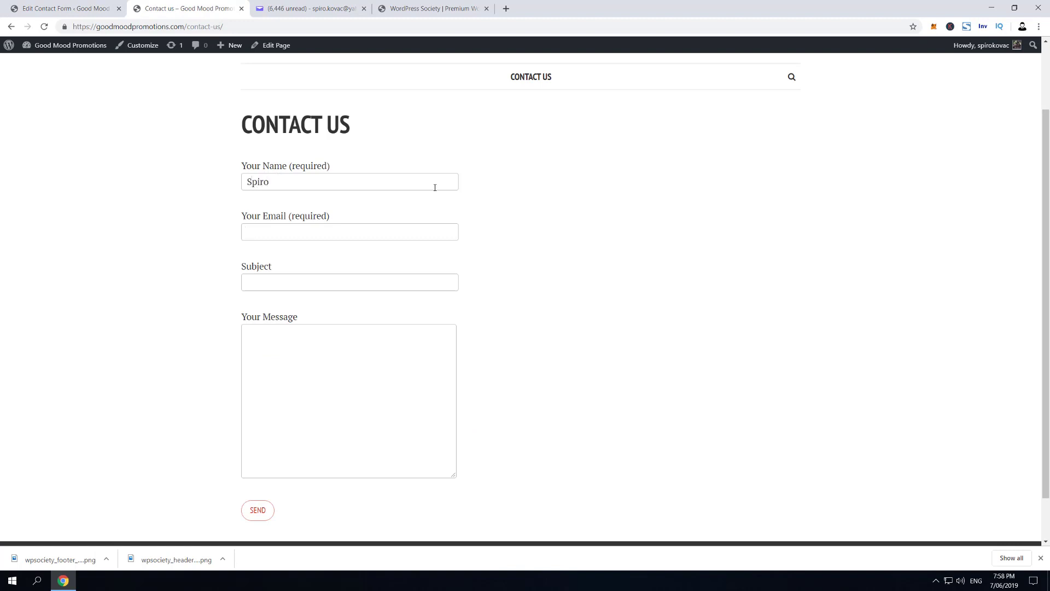
pyautogui.press('Tab')
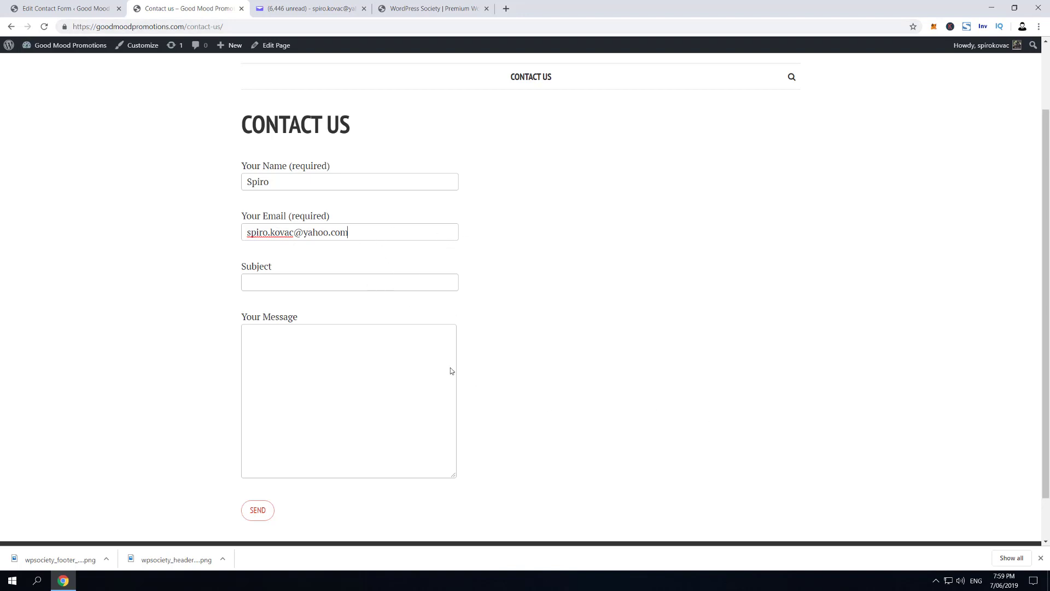
pyautogui.click(362, 280)
pyautogui.write('Title')
pyautogui.press('Tab')
pyautogui.write('Your Message')
pyautogui.click(258, 509)
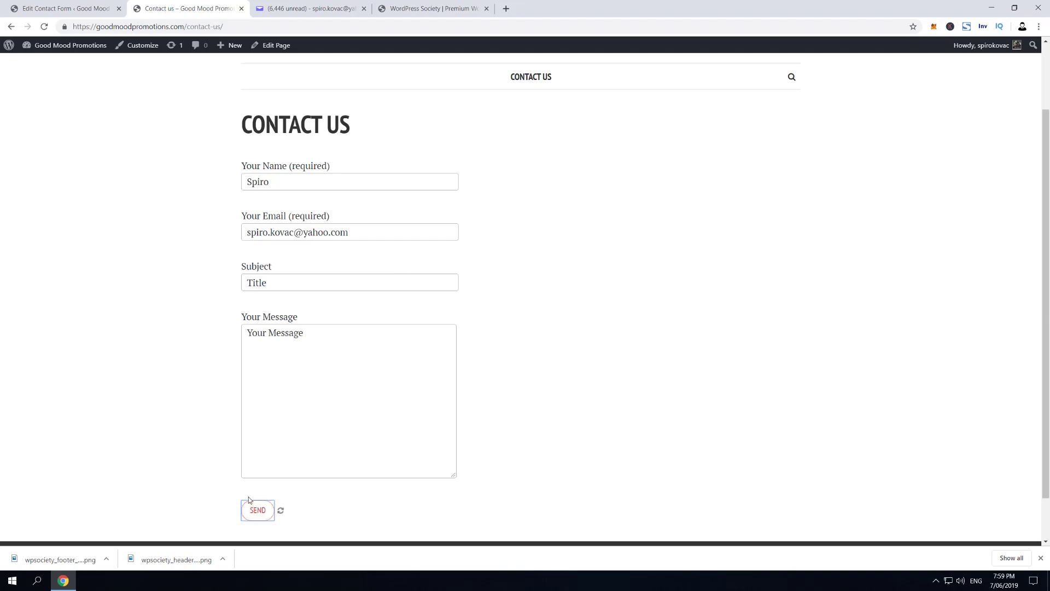
pyautogui.click(309, 8)
pyautogui.click(64, 137)
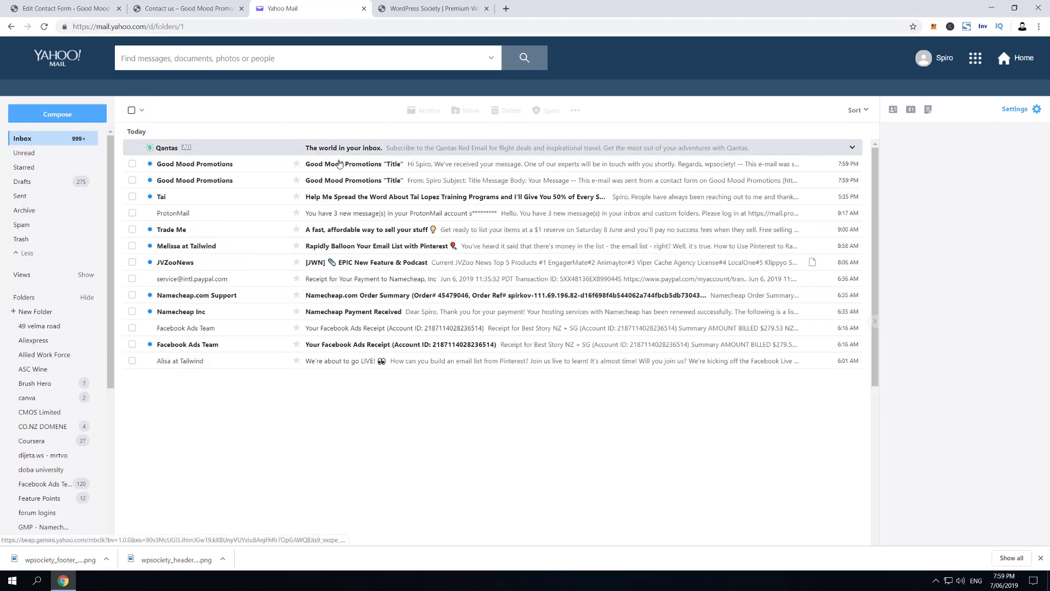
# Open the Good Mood Promotions 'Title' notification and bring up the form's Mail settings
pyautogui.click(590, 164)
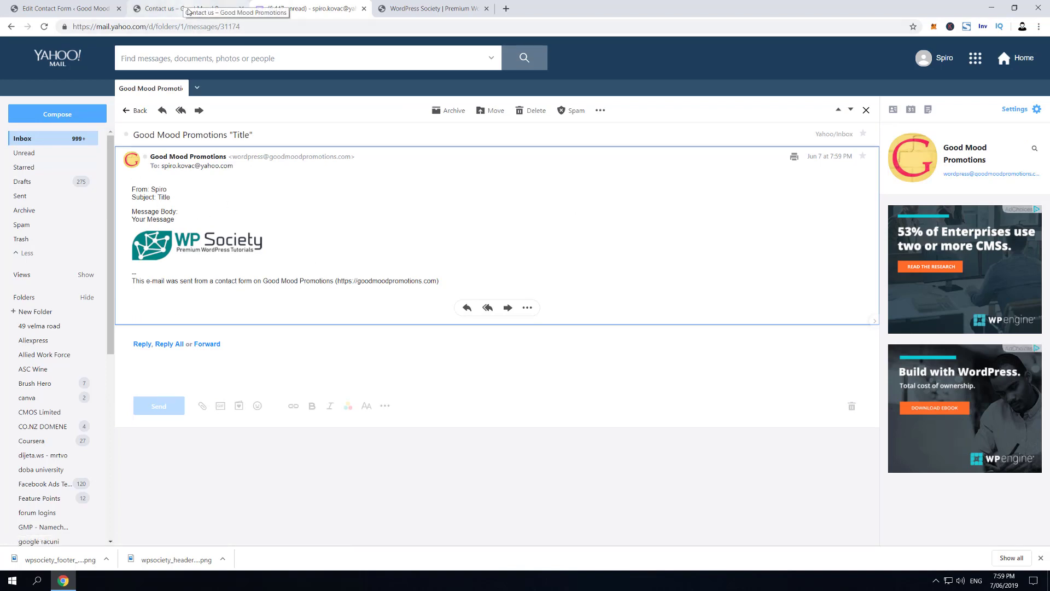
pyautogui.moveTo(66, 9); pyautogui.dragTo(188, 8)
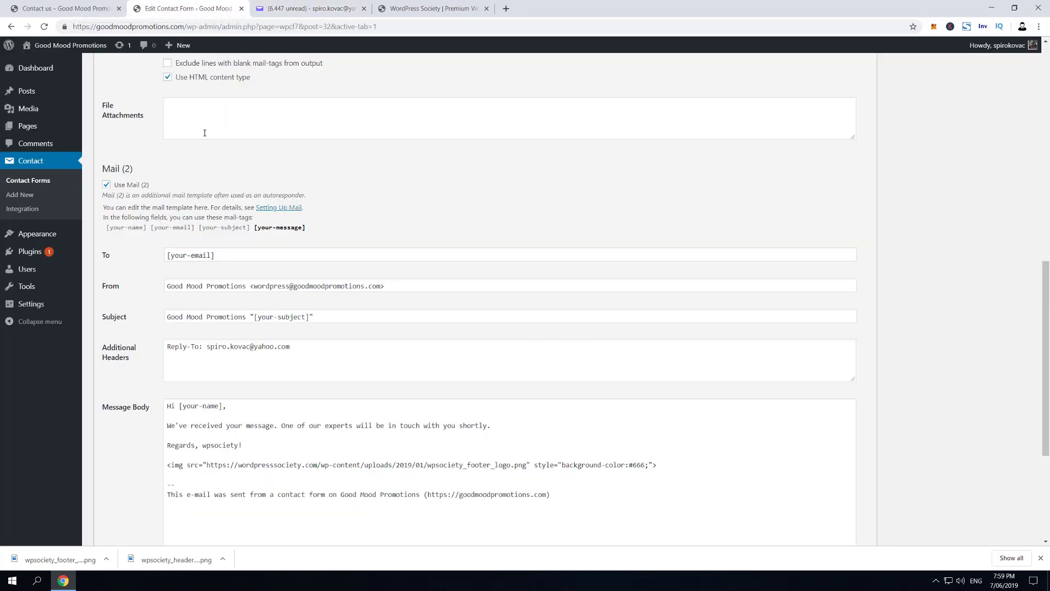
pyautogui.scroll(7, 150, 183)
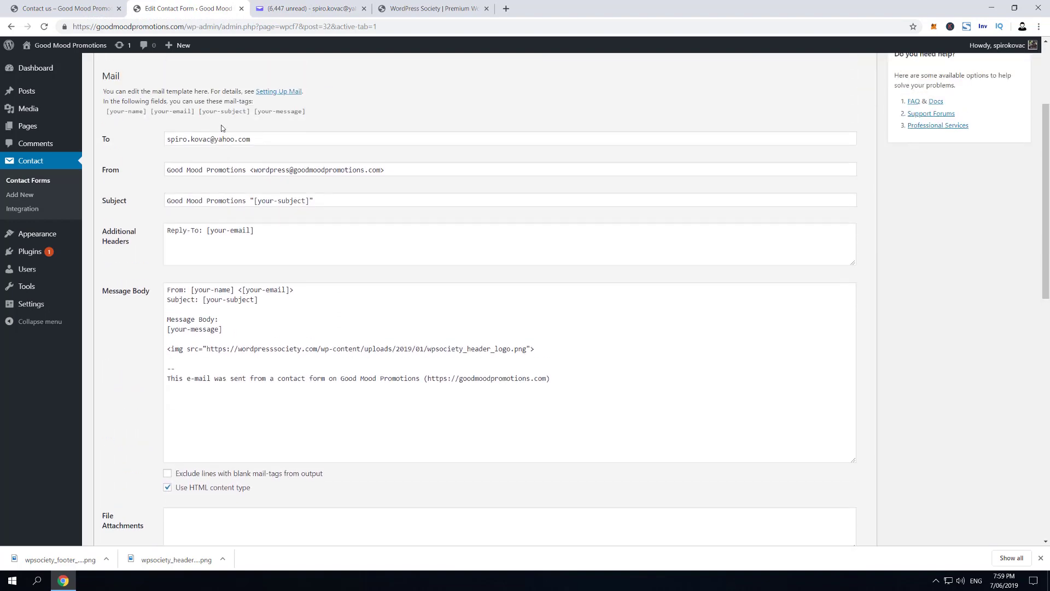
# Compare the received notification with its Mail template, then open the autoresponder email
pyautogui.click(284, 8)
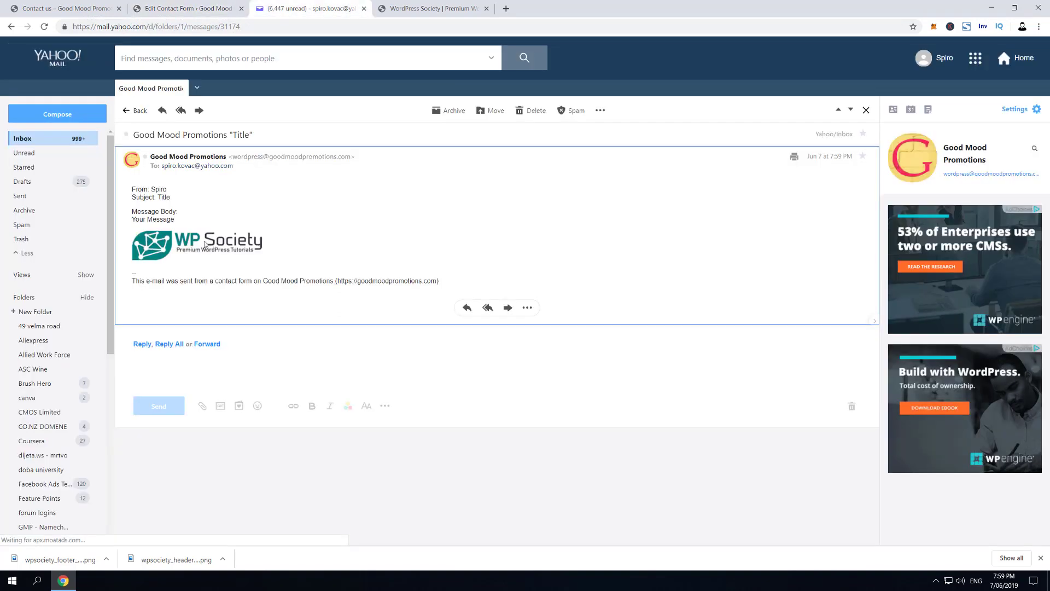
pyautogui.click(232, 8)
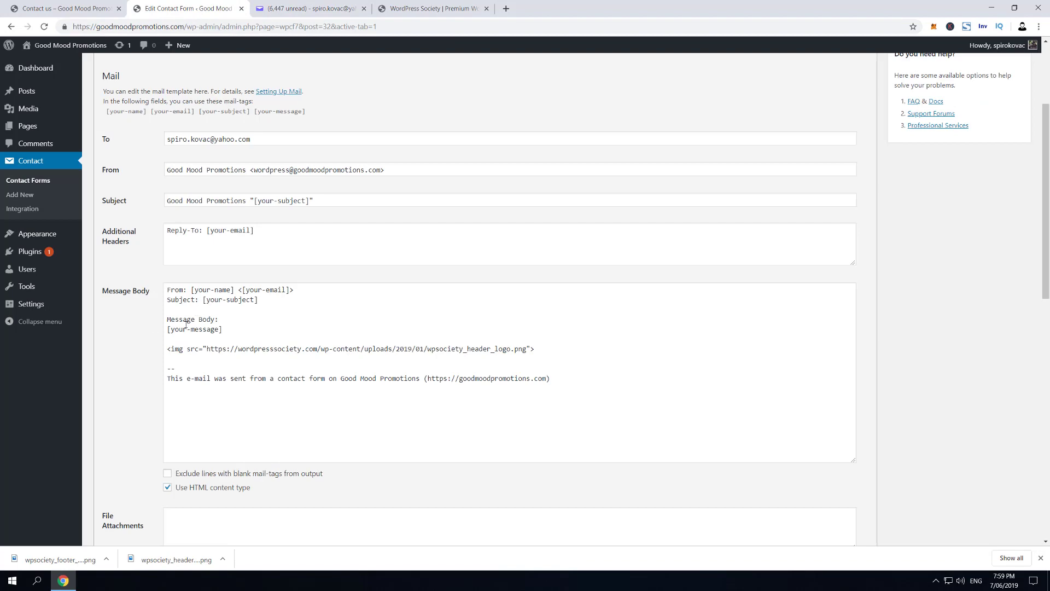
pyautogui.click(263, 8)
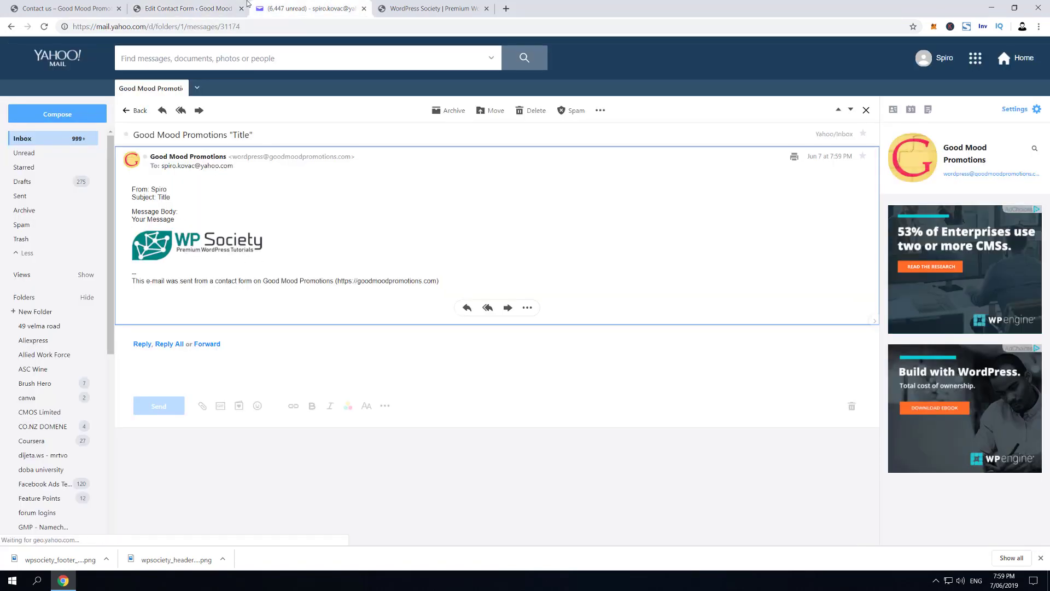
pyautogui.click(219, 8)
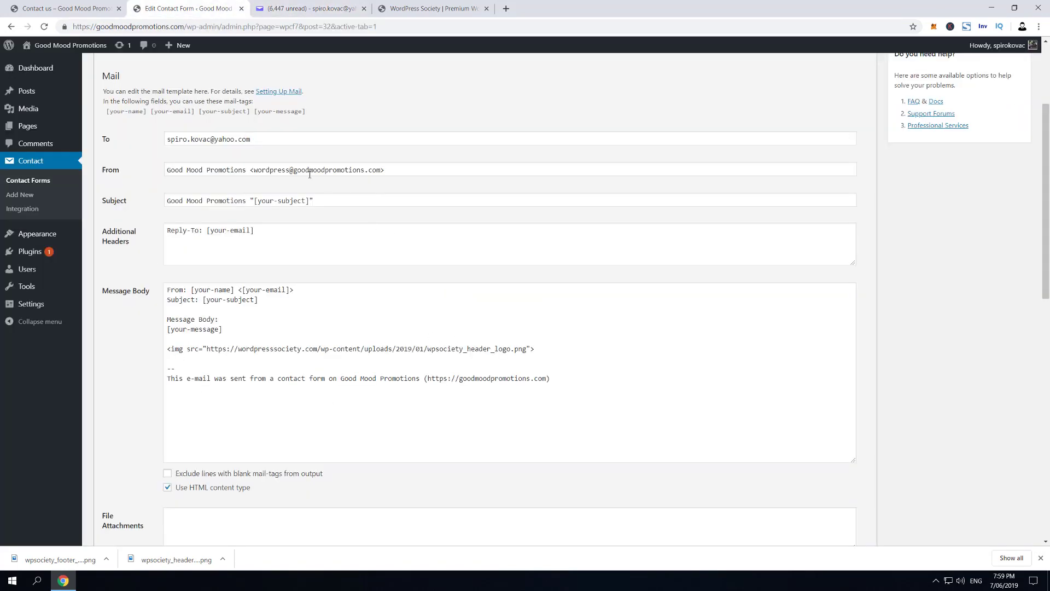
pyautogui.click(328, 8)
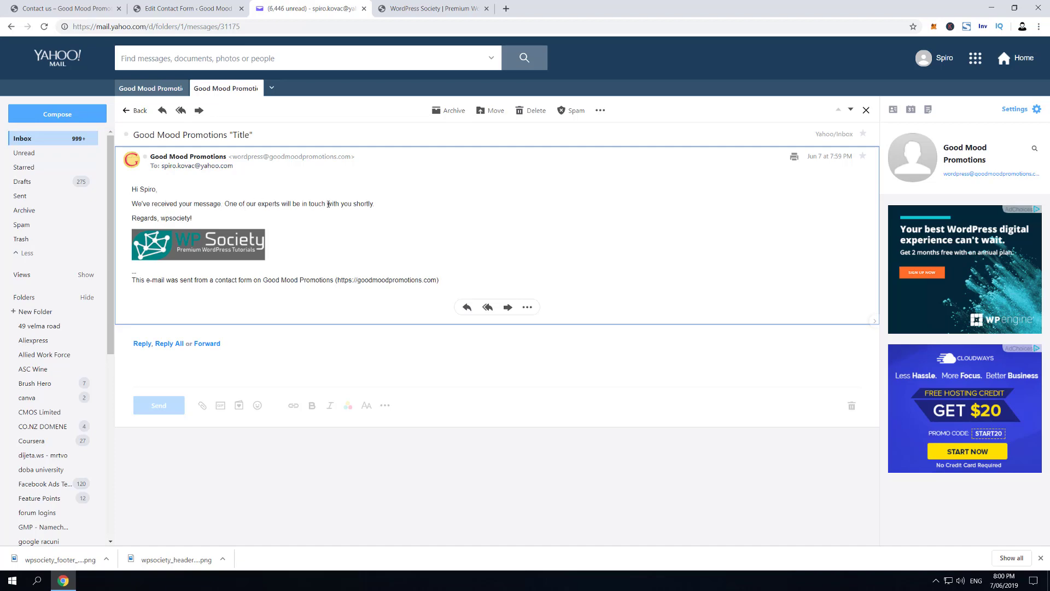
# Scroll the form editor to the Mail (2) template and compare it with the autoresponder's logo
pyautogui.click(186, 9)
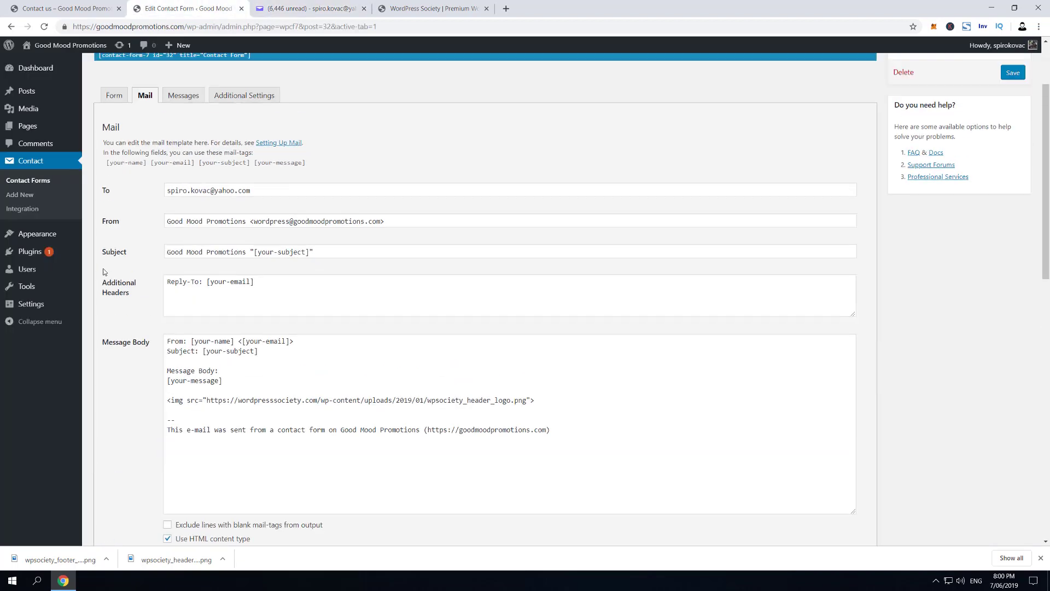
pyautogui.scroll(-12, 136, 272)
pyautogui.scroll(1, 168, 273)
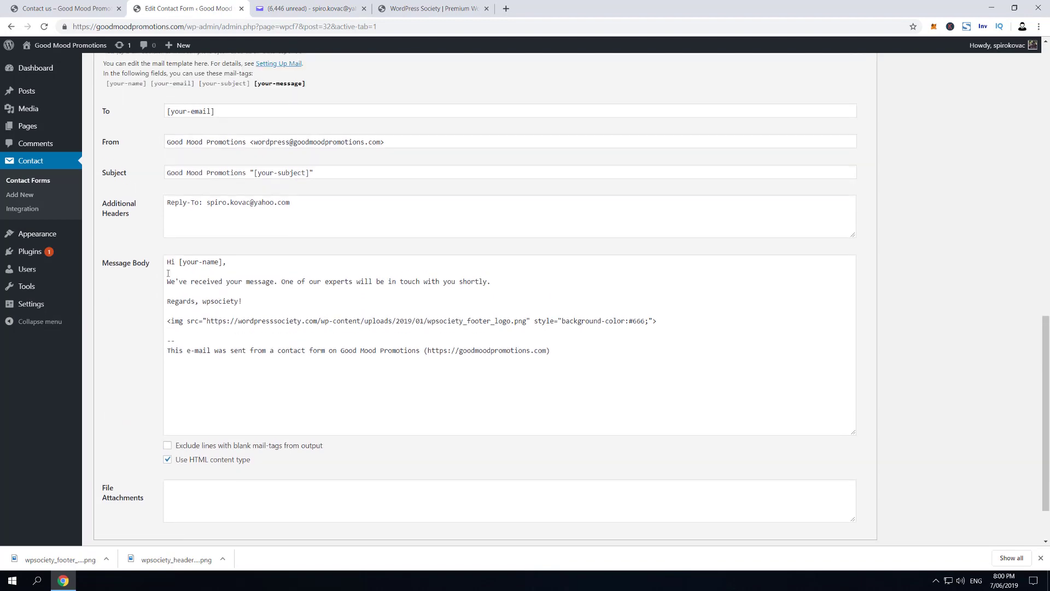
pyautogui.scroll(1, 168, 273)
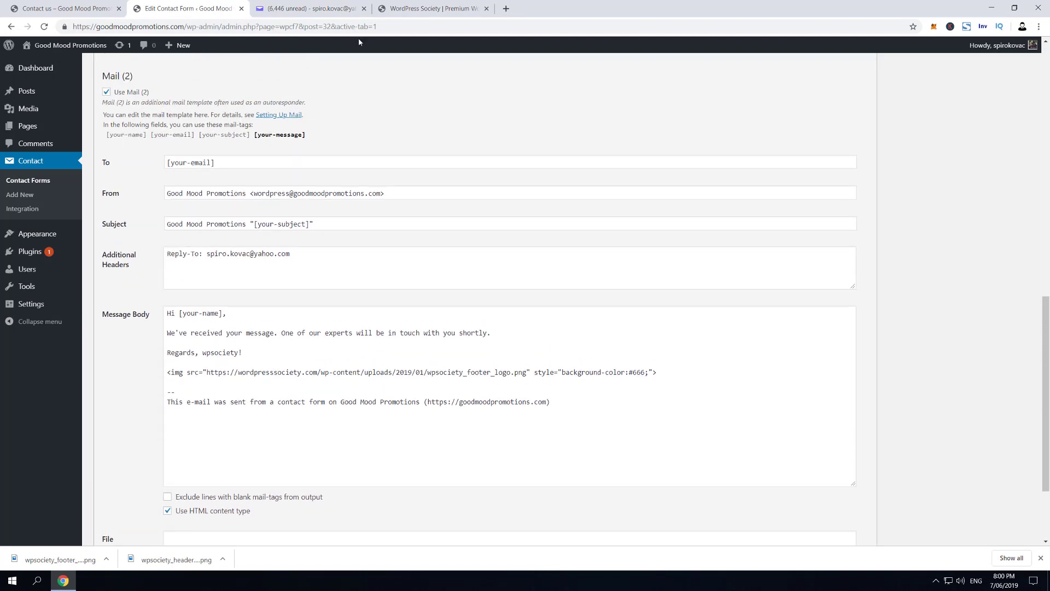
pyautogui.click(309, 9)
pyautogui.click(186, 9)
# Highlight background-color:#666 in the logo's img style and match it to the email's grey background
pyautogui.moveTo(565, 374); pyautogui.dragTo(646, 377)
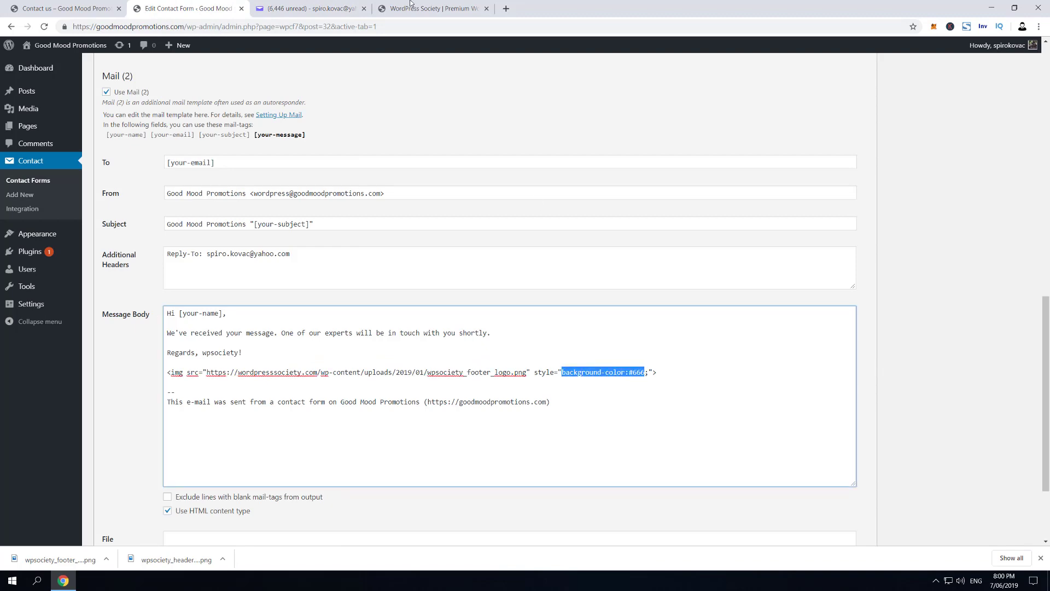
pyautogui.click(301, 7)
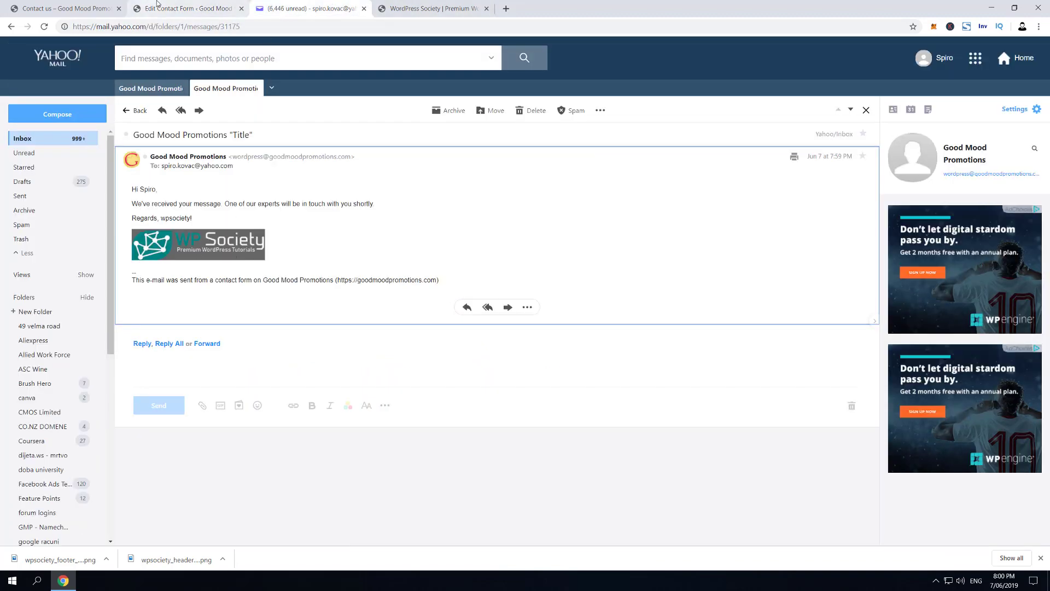
pyautogui.click(157, 5)
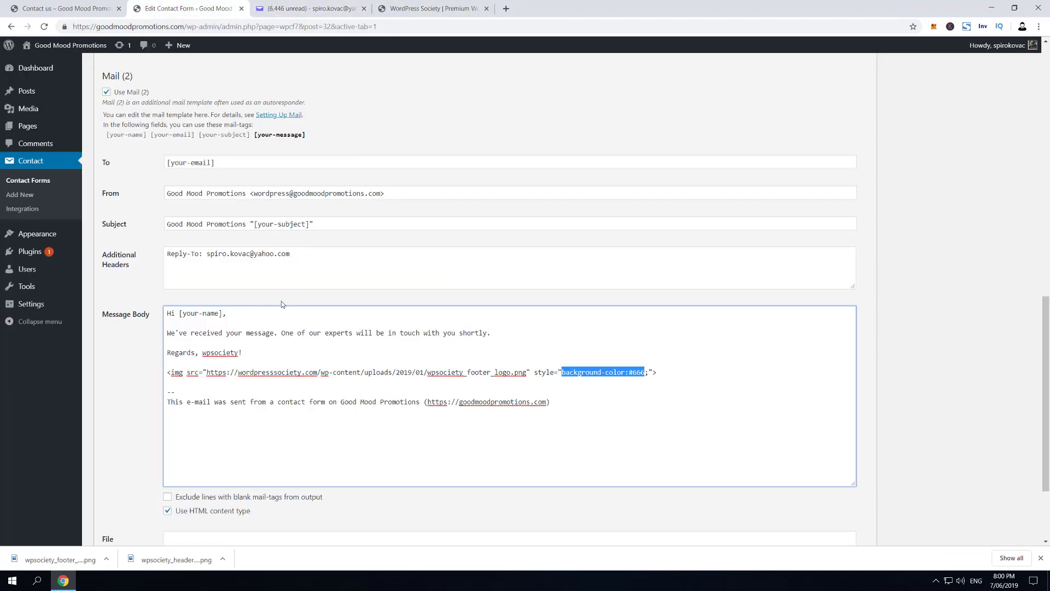